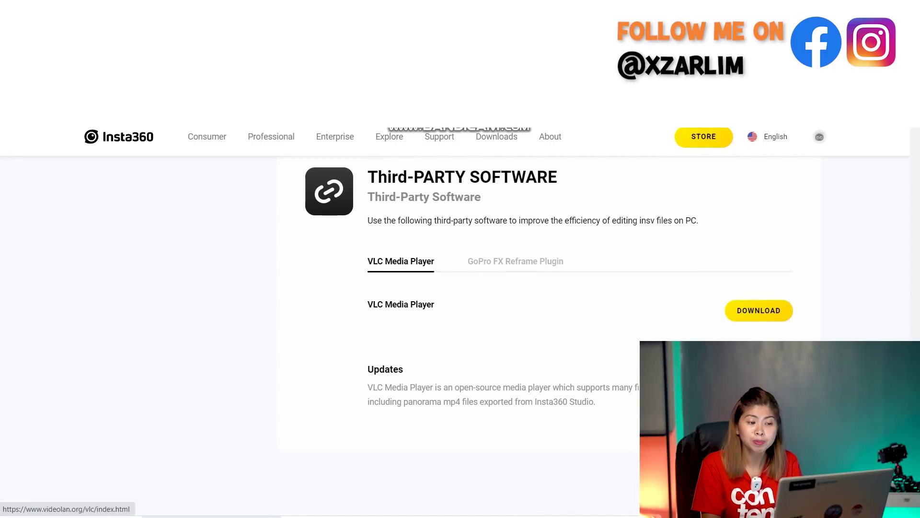
Step: Check the VLC Media Player and GoPro FX Reframe Plugin entries under third-party software, and start the VLC 3.0.16 download
{"action": "left_click", "coordinate": [759, 310]}
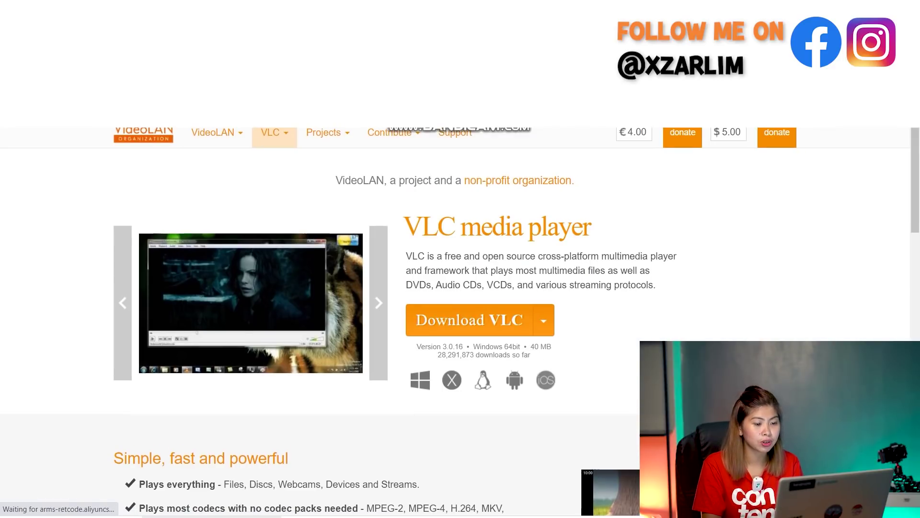
{"action": "key", "text": "alt+Left"}
{"action": "scroll", "coordinate": [460, 307], "scroll_direction": "down", "scroll_amount": 5}
{"action": "scroll", "coordinate": [460, 307], "scroll_direction": "up", "scroll_amount": 6}
{"action": "left_click", "coordinate": [516, 191]}
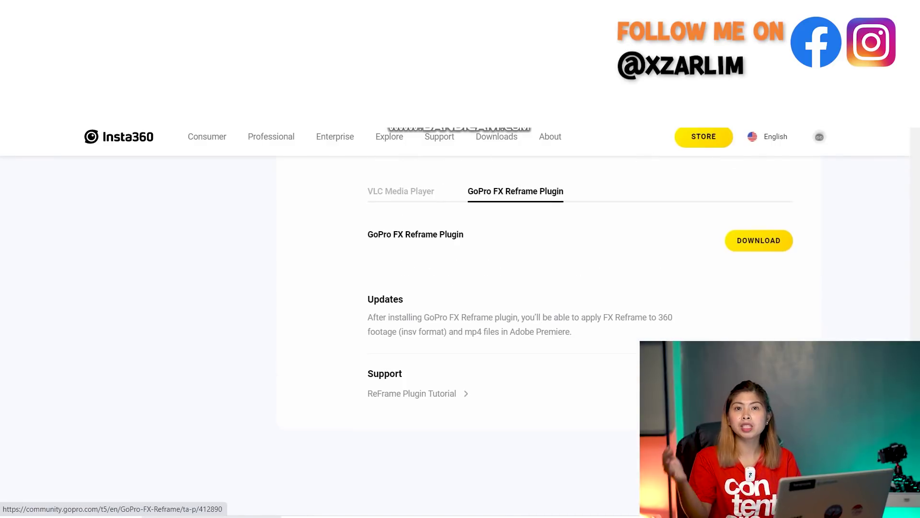
{"action": "scroll", "coordinate": [460, 245], "scroll_direction": "down", "scroll_amount": 5}
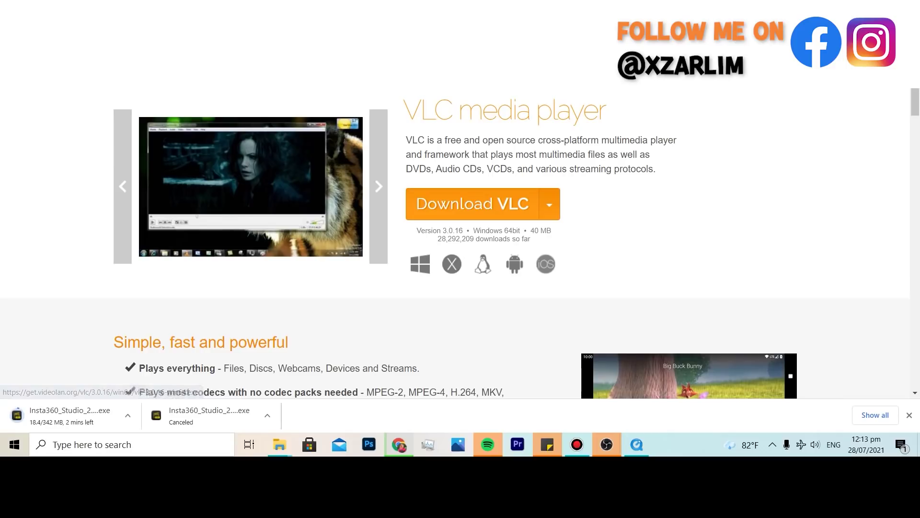
{"action": "left_click", "coordinate": [472, 204]}
Step: Download GoPro FX Reframe for Windows v1.2.1.122 and keep the flagged installer file
{"action": "scroll", "coordinate": [455, 240], "scroll_direction": "down", "scroll_amount": 5}
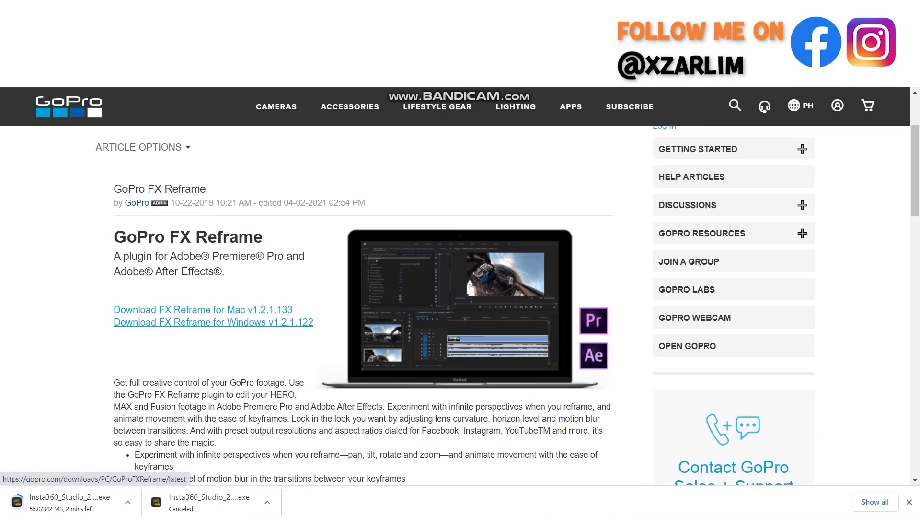
{"action": "scroll", "coordinate": [213, 323], "scroll_direction": "down", "scroll_amount": 3}
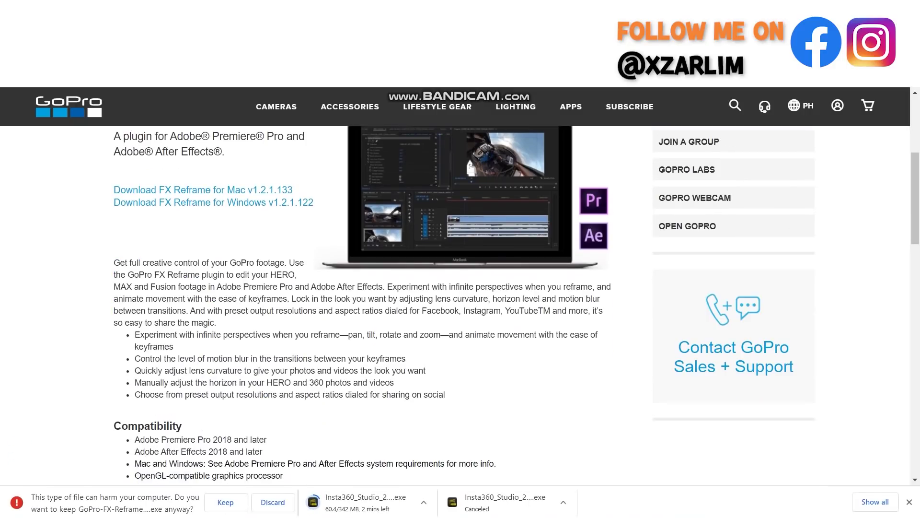
{"action": "left_click", "coordinate": [226, 502]}
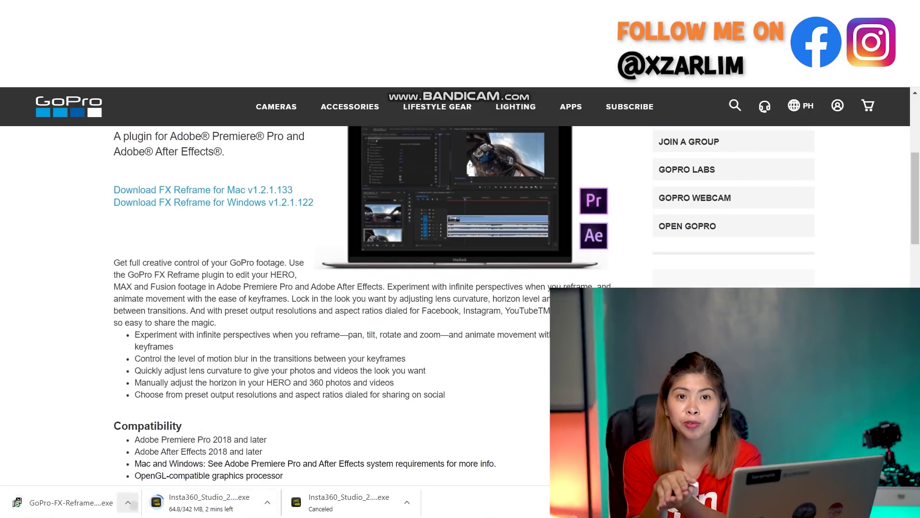
{"action": "left_click", "coordinate": [128, 502]}
{"action": "key", "text": "Escape"}
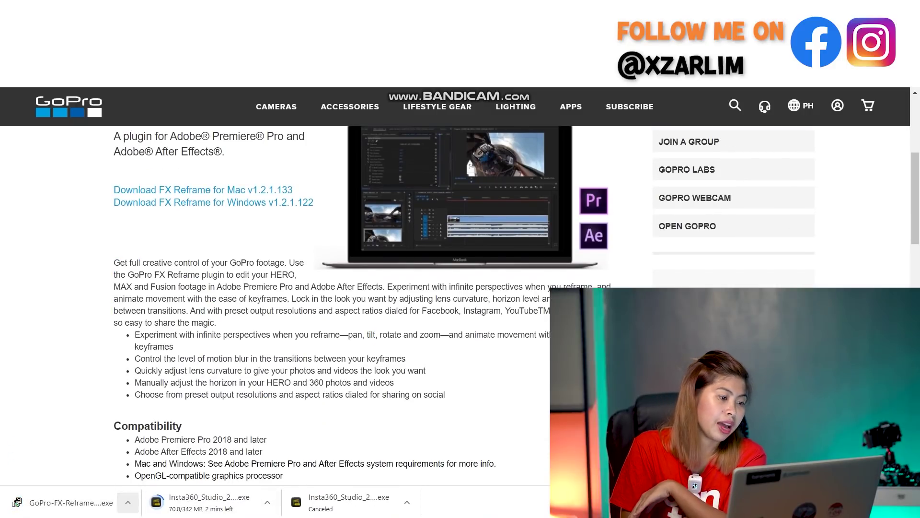
Step: Return to the Insta360 Downloads page and look through the consumer camera downloads and site sections
{"action": "key", "text": "alt+Left"}
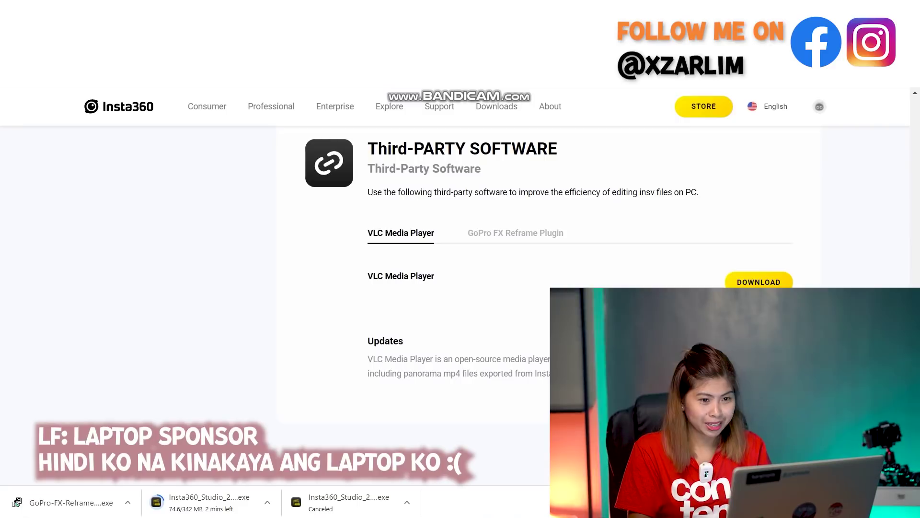
{"action": "key", "text": "alt+Left"}
{"action": "scroll", "coordinate": [455, 288], "scroll_direction": "down", "scroll_amount": 15}
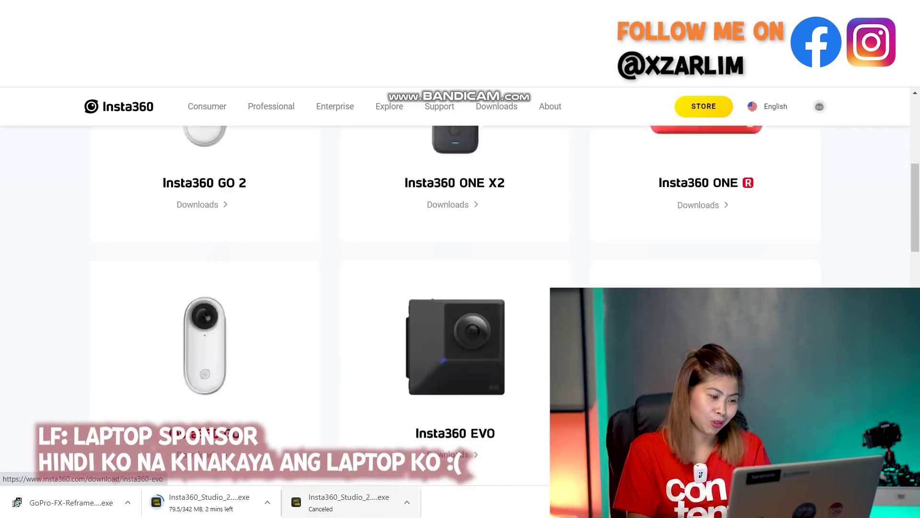
{"action": "left_click_drag", "start_coordinate": [914, 326], "coordinate": [915, 141]}
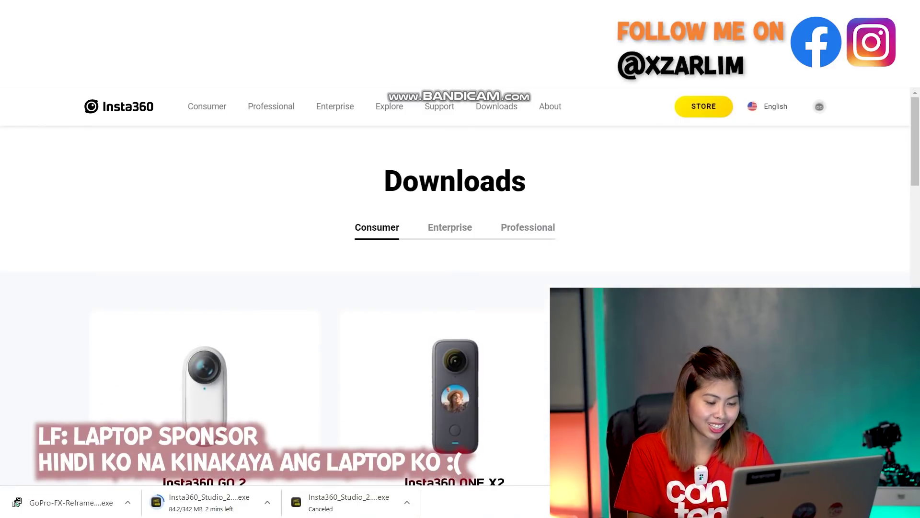
{"action": "mouse_move", "coordinate": [389, 106]}
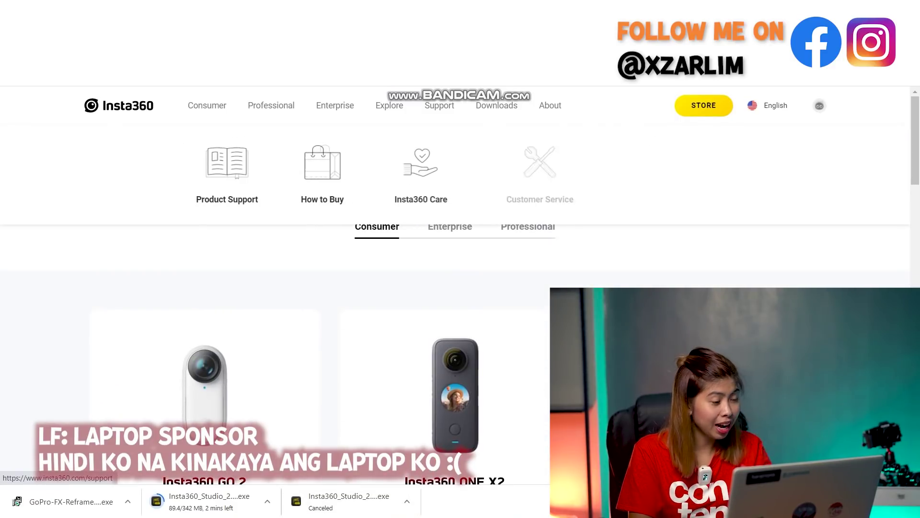
{"action": "mouse_move", "coordinate": [206, 106]}
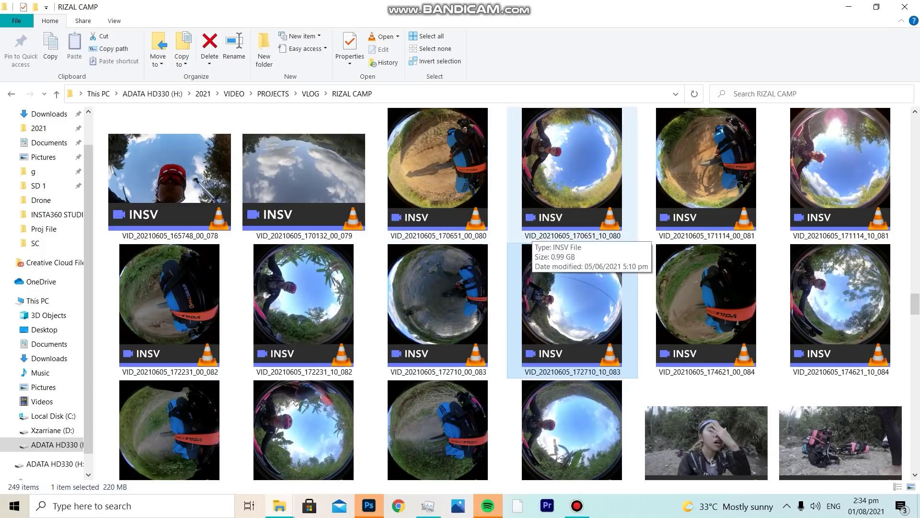
Step: Preview the clip VID_20210605_170651_00_080.insv in VLC, skip ahead in it, and close the player
{"action": "double_click", "coordinate": [481, 237]}
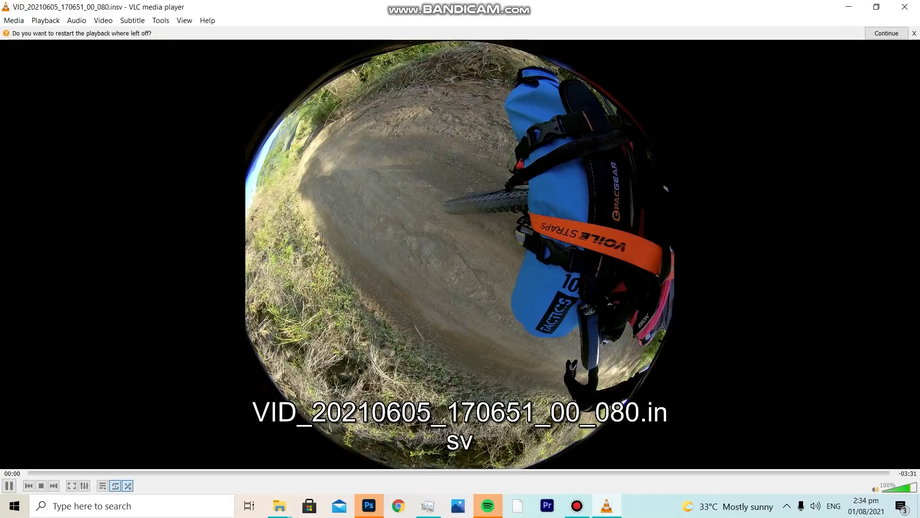
{"action": "left_click", "coordinate": [509, 473]}
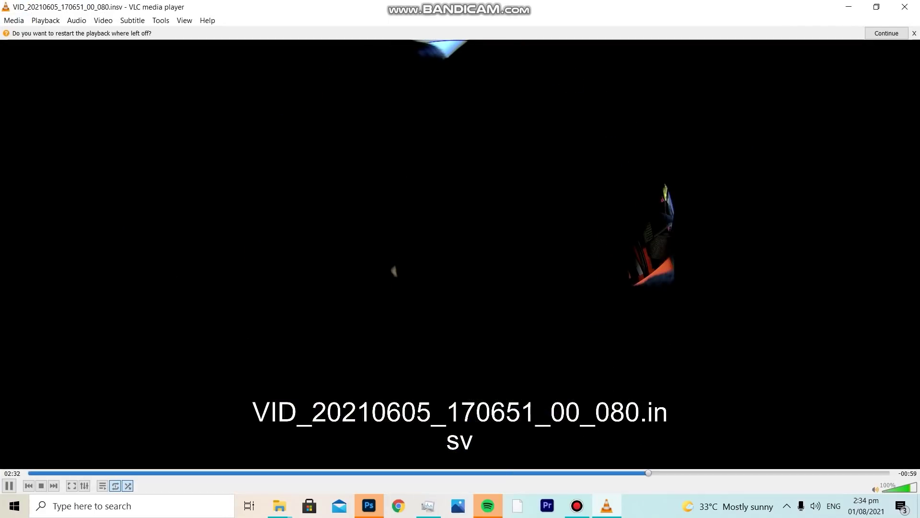
{"action": "left_click", "coordinate": [905, 7]}
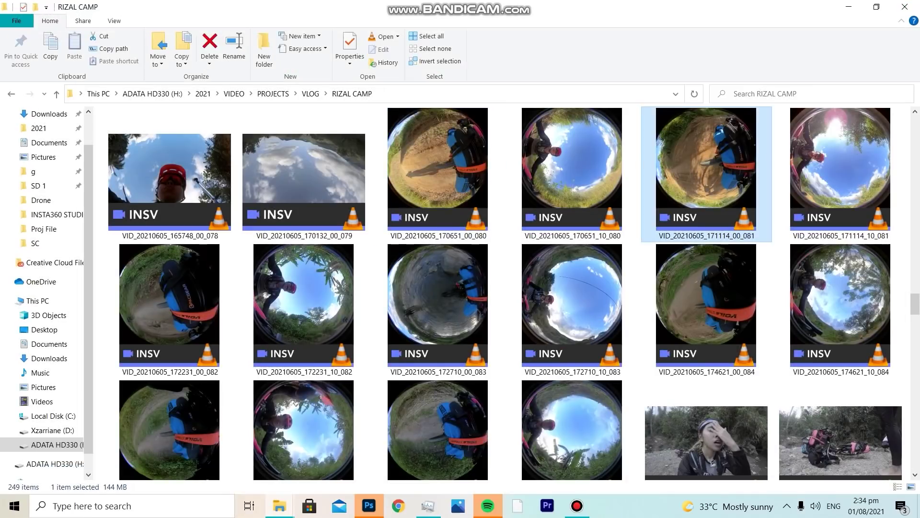
Step: Preview VID_20210605_171114_00_081.insv in VLC at several points along its playback and close the player
{"action": "double_click", "coordinate": [706, 173]}
{"action": "left_click", "coordinate": [422, 472]}
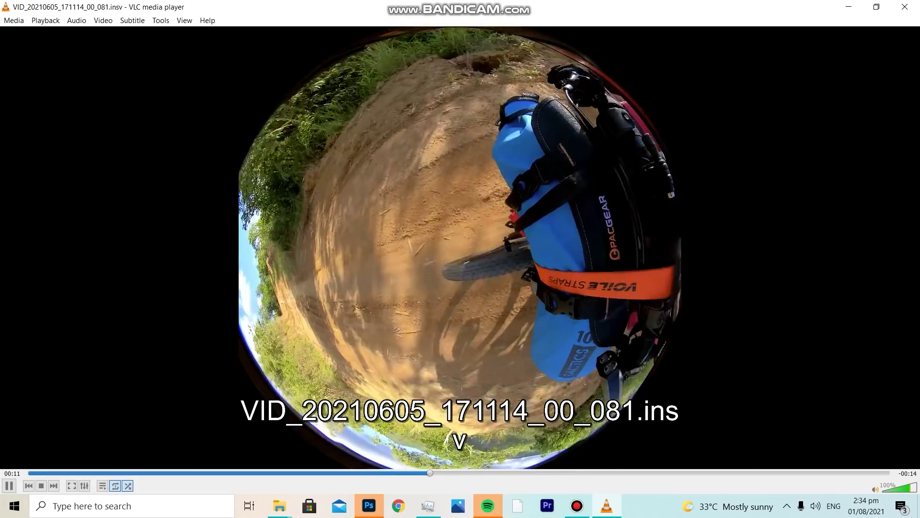
{"action": "left_click", "coordinate": [670, 473]}
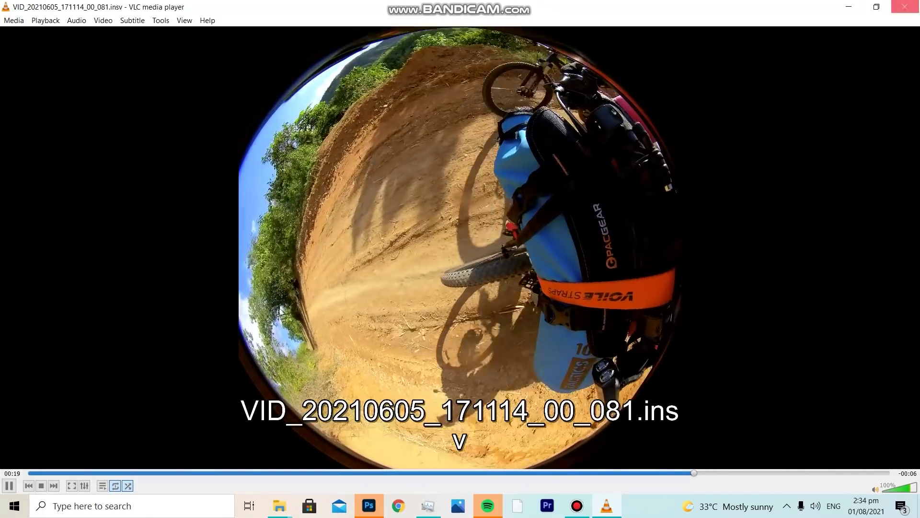
{"action": "left_click", "coordinate": [905, 6]}
Step: Preview the other lens's clip, VID_20210605_171114_10_081.insv, and replay its 00_081 counterpart for comparison
{"action": "key", "text": "Return"}
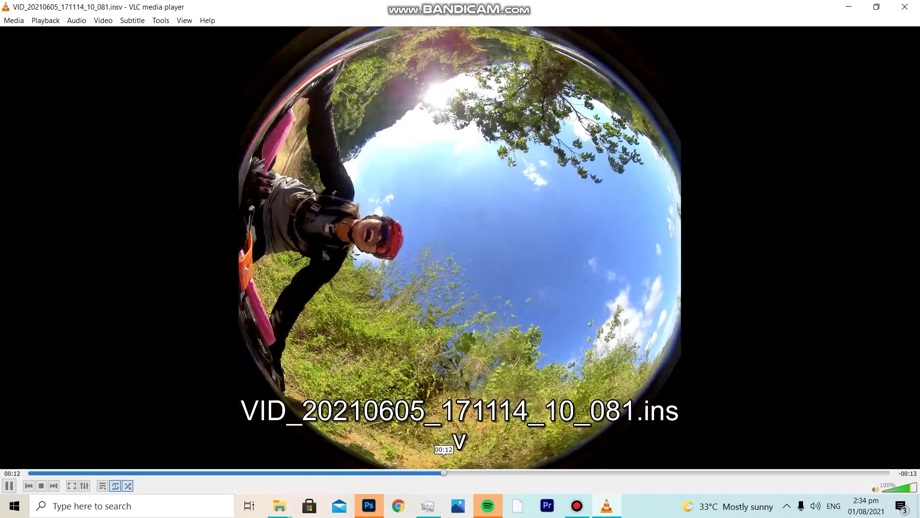
{"action": "key", "text": "space"}
{"action": "key", "text": "ctrl+q"}
{"action": "key", "text": "Left"}
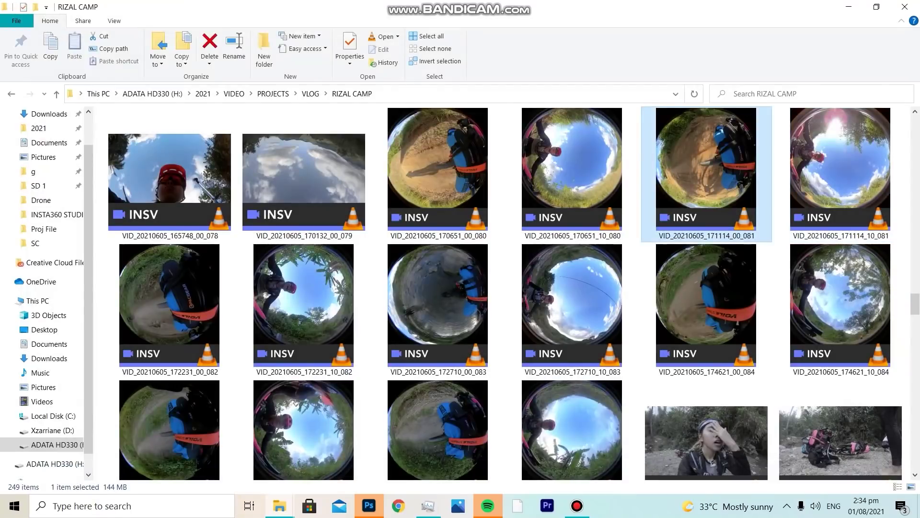
{"action": "key", "text": "Return"}
{"action": "key", "text": "space"}
{"action": "key", "text": "ctrl+q"}
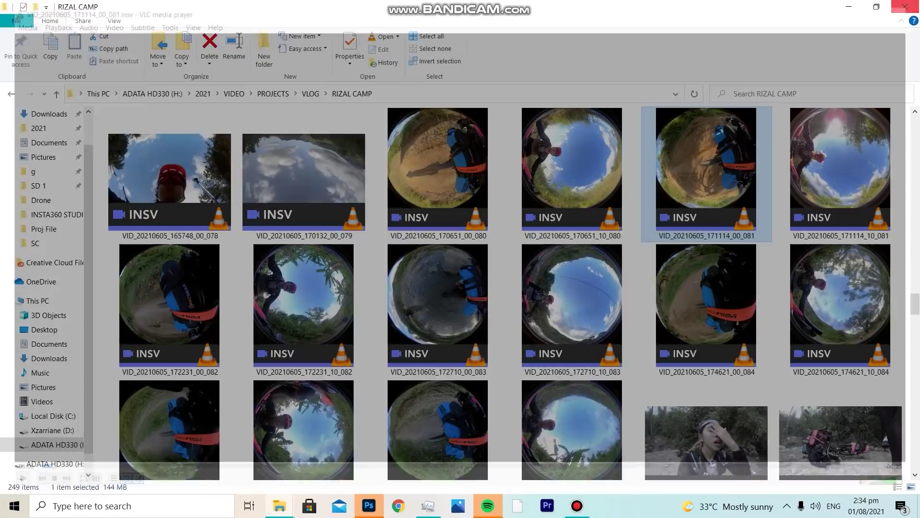
Step: Launch Insta360 Studio 2021 and load the clip VID_20210605_171114_00_081.insv into it
{"action": "key", "text": "super"}
{"action": "scroll", "coordinate": [110, 341], "scroll_direction": "down", "scroll_amount": 8}
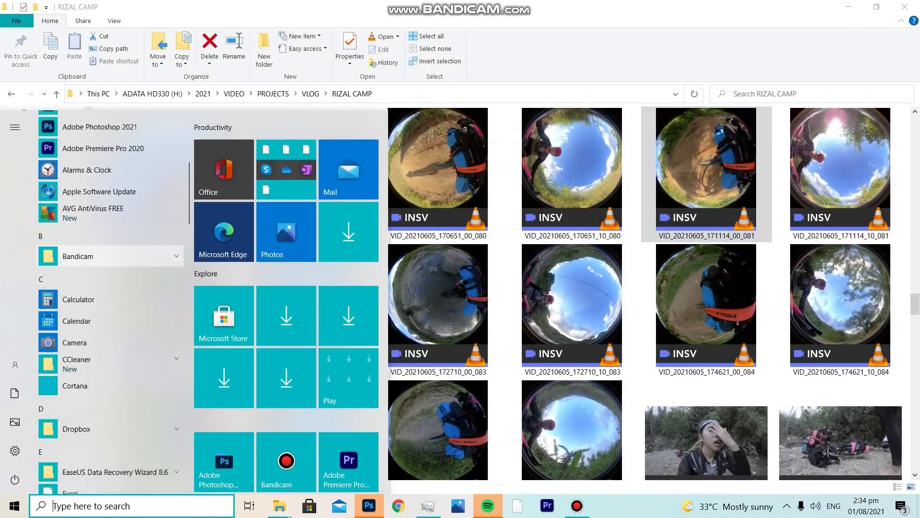
{"action": "scroll", "coordinate": [110, 330], "scroll_direction": "up", "scroll_amount": 5}
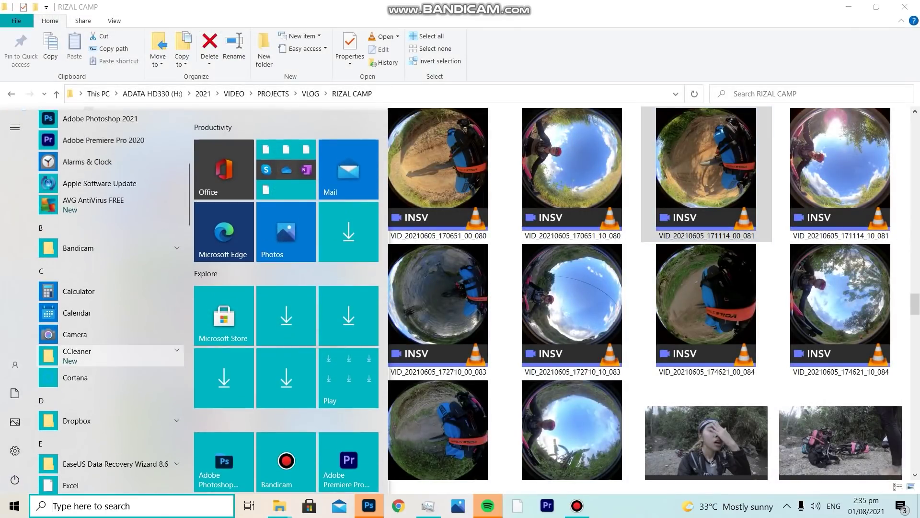
{"action": "scroll", "coordinate": [111, 336], "scroll_direction": "down", "scroll_amount": 5}
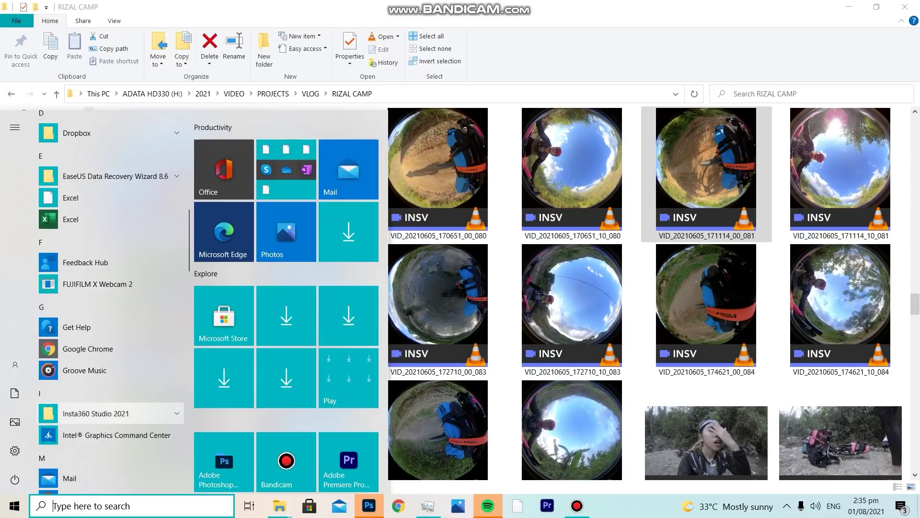
{"action": "left_click", "coordinate": [96, 414]}
{"action": "left_click", "coordinate": [101, 435]}
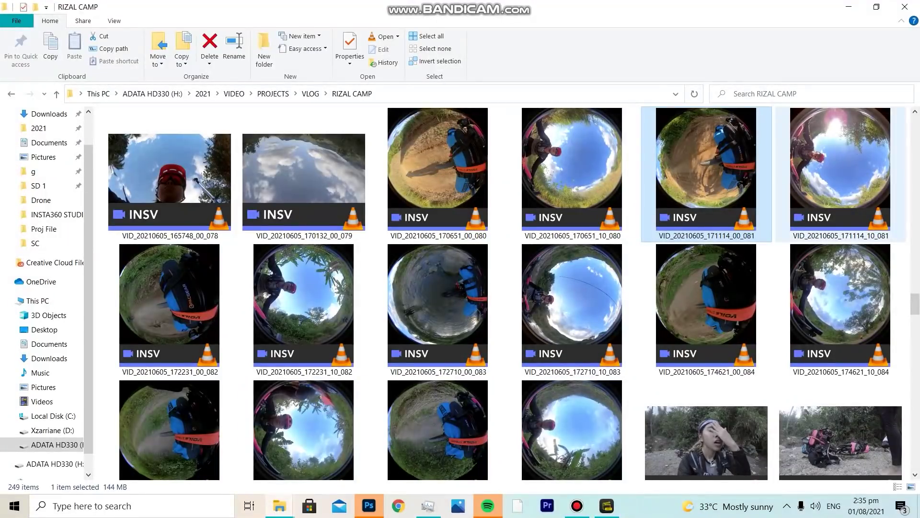
{"action": "key", "text": "Return"}
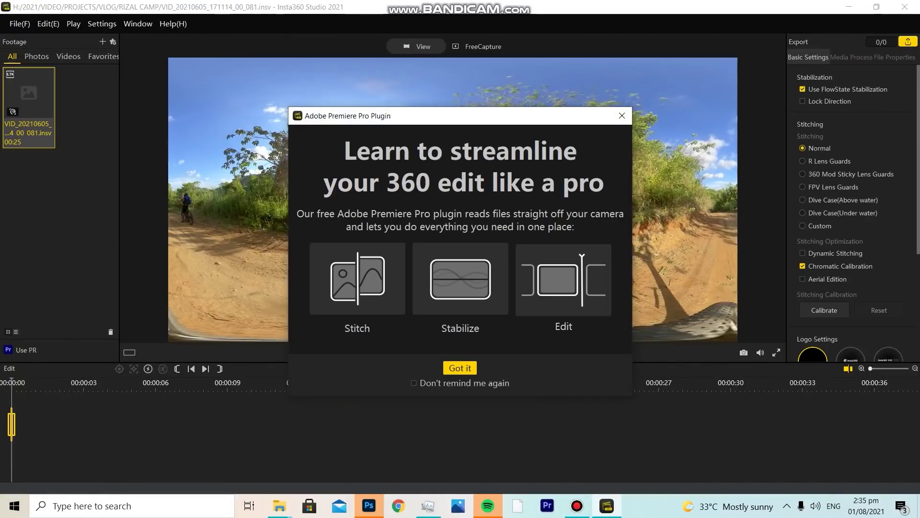
{"action": "left_click", "coordinate": [459, 368]}
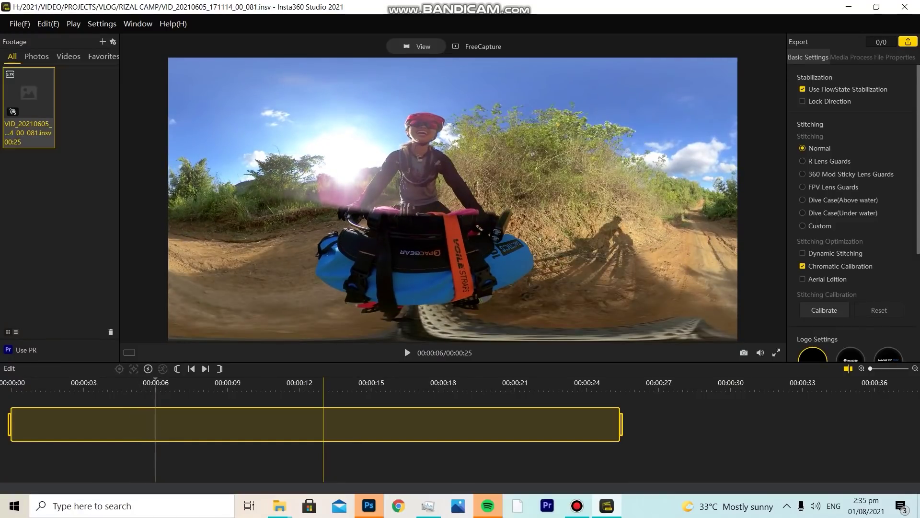
Step: Switch the preview to FreeCapture and reframe the 360 view on the rider and handlebar bag
{"action": "key", "text": "Tab"}
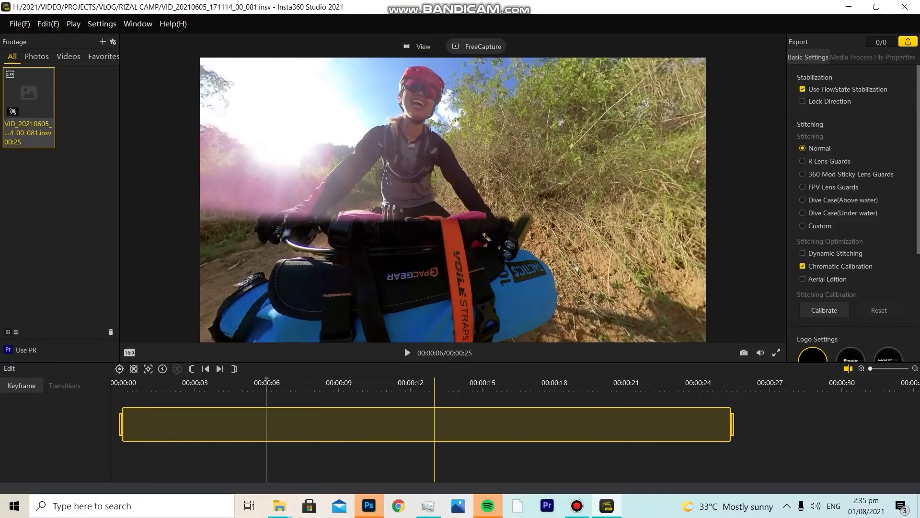
{"action": "left_click_drag", "start_coordinate": [422, 96], "coordinate": [519, 119]}
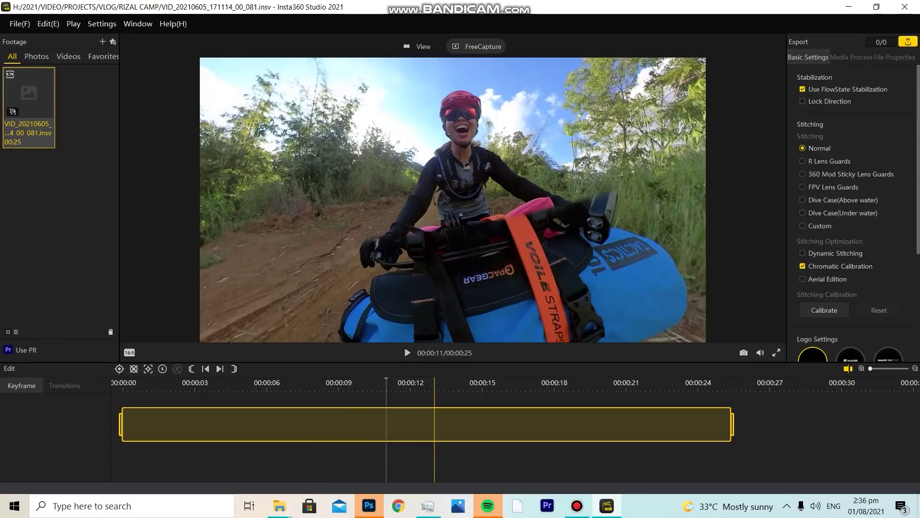
{"action": "left_click_drag", "start_coordinate": [453, 200], "coordinate": [469, 232]}
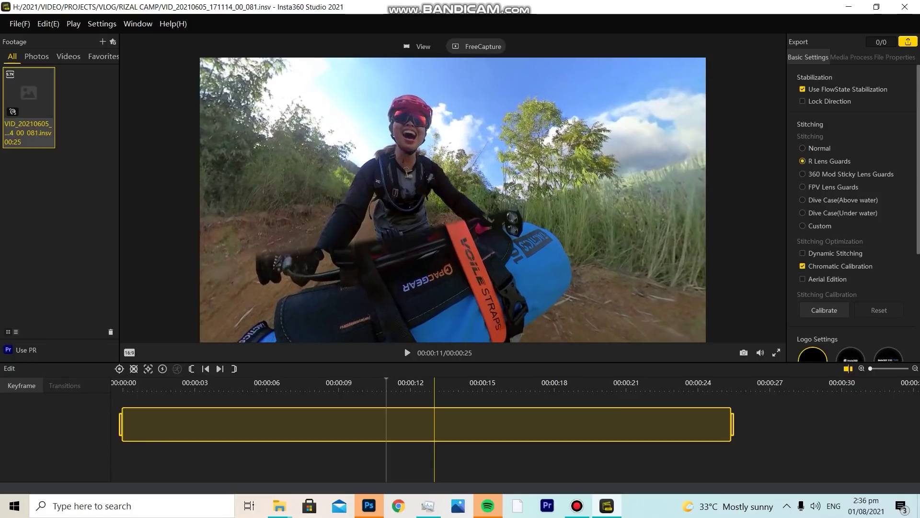
Step: Set the stitching mode to Normal and compare playback with FlowState Stabilization turned off and back on
{"action": "left_click", "coordinate": [803, 148]}
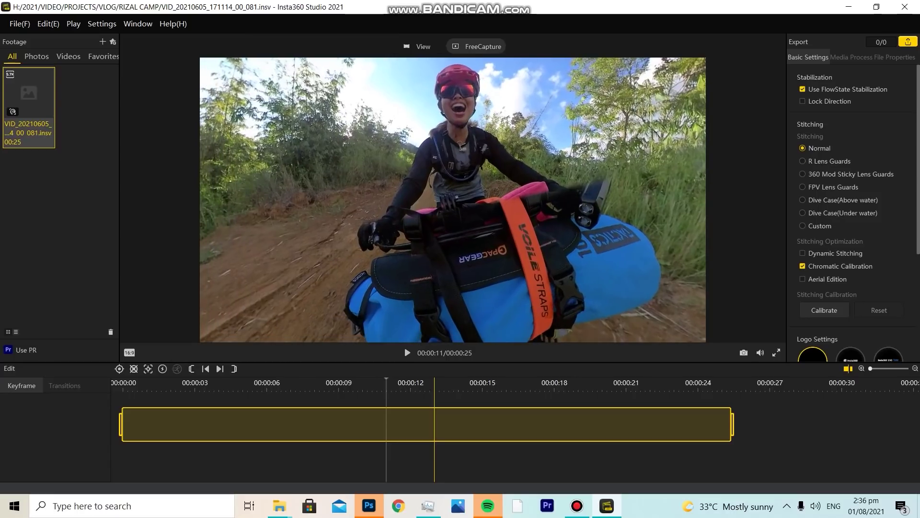
{"action": "left_click", "coordinate": [802, 89]}
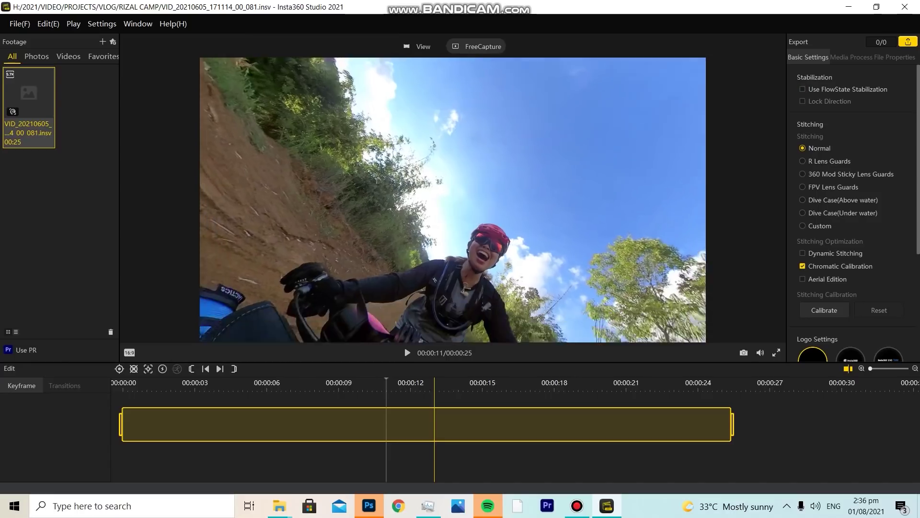
{"action": "key", "text": "space"}
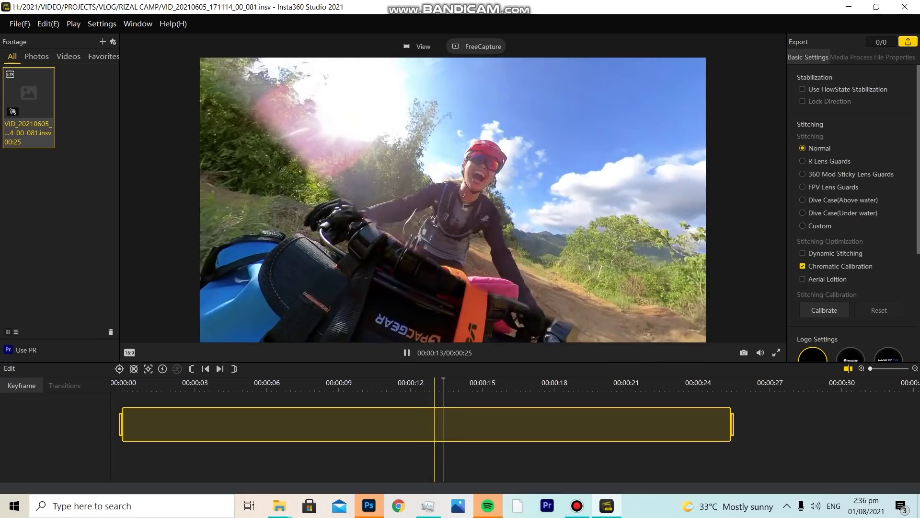
{"action": "left_click", "coordinate": [803, 89]}
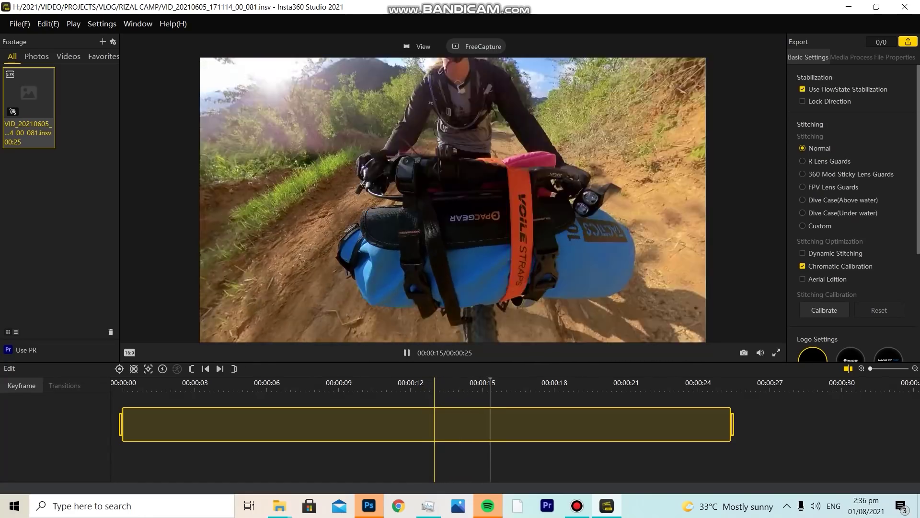
{"action": "key", "text": "space"}
Step: Enable Dynamic Stitching and play the clip to check the stitch
{"action": "scroll", "coordinate": [853, 202], "scroll_direction": "down", "scroll_amount": 1}
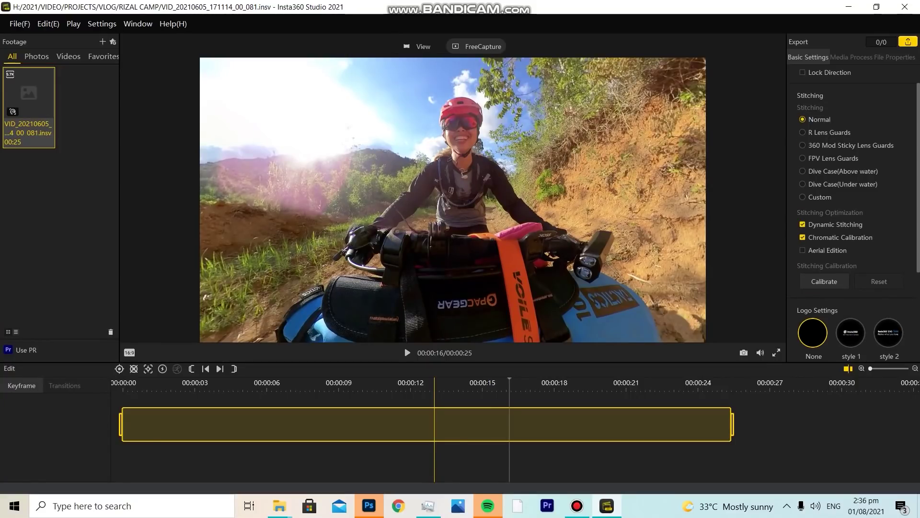
{"action": "key", "text": "space"}
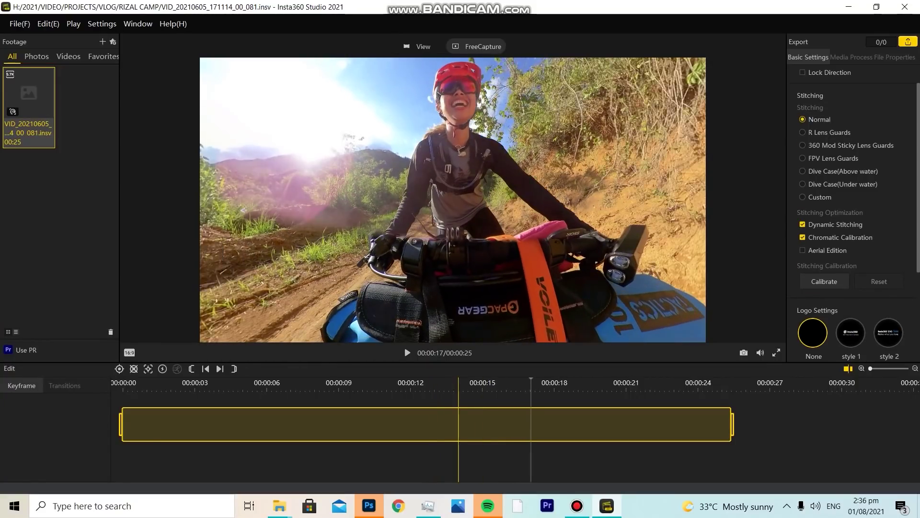
Step: Play parts of the clip around the 18-second and 11-second marks to check the dynamic stitching
{"action": "key", "text": "space"}
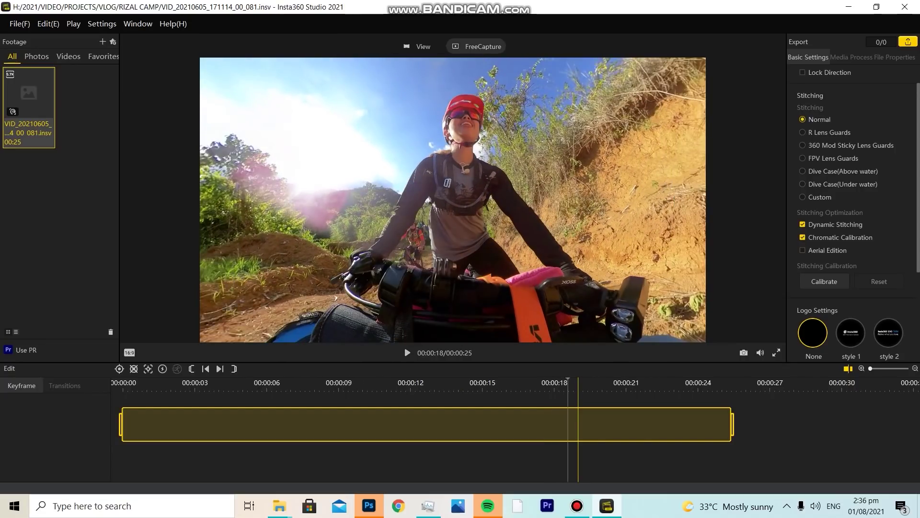
{"action": "key", "text": "space"}
{"action": "left_click", "coordinate": [386, 383]}
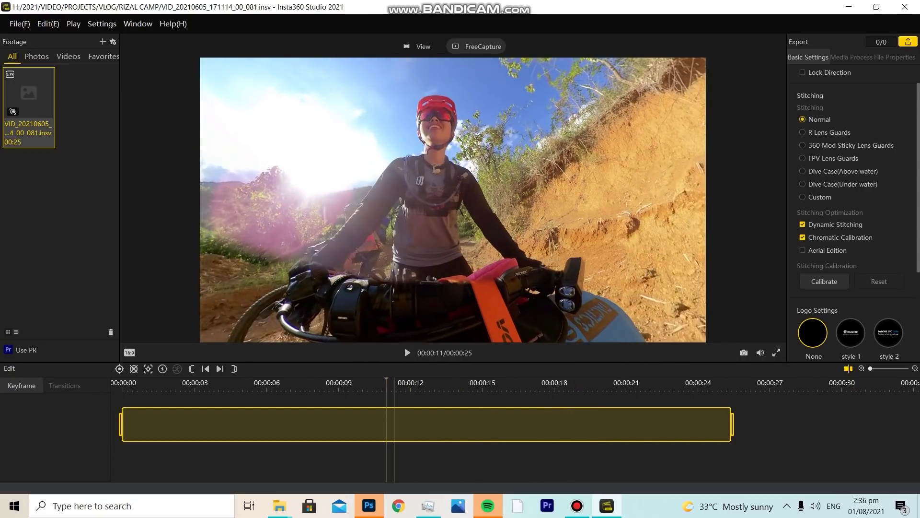
{"action": "key", "text": "space"}
{"action": "key", "text": "space"}
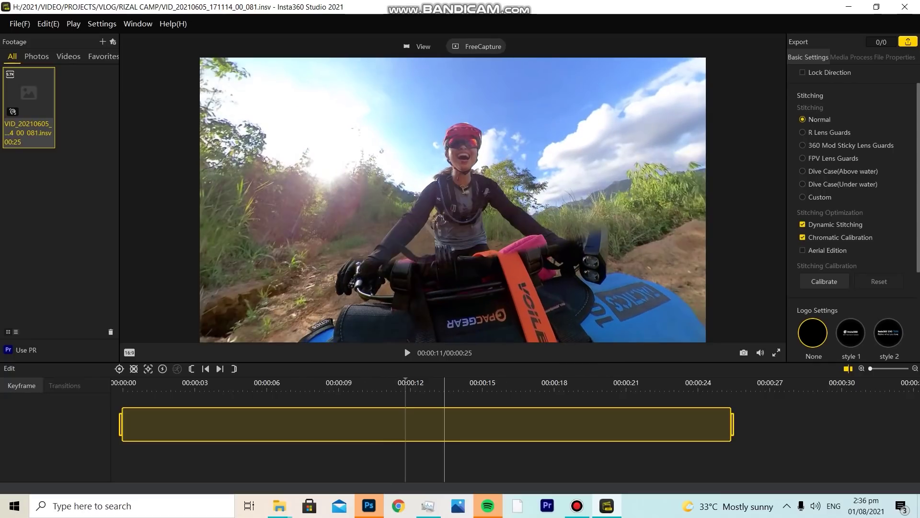
Step: Compare playback around the 13-second mark with Dynamic Stitching turned off and back on
{"action": "key", "text": "space"}
{"action": "left_click", "coordinate": [802, 224]}
{"action": "key", "text": "space"}
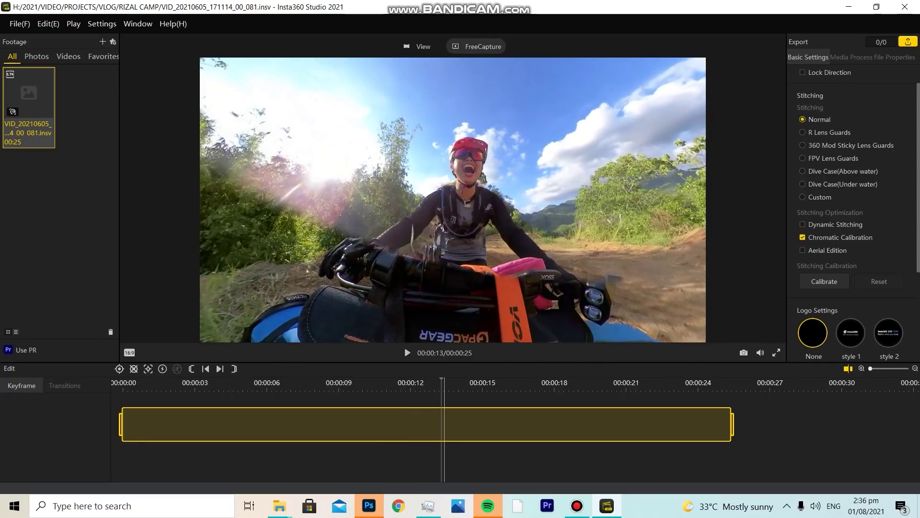
{"action": "key", "text": "space"}
{"action": "key", "text": "space"}
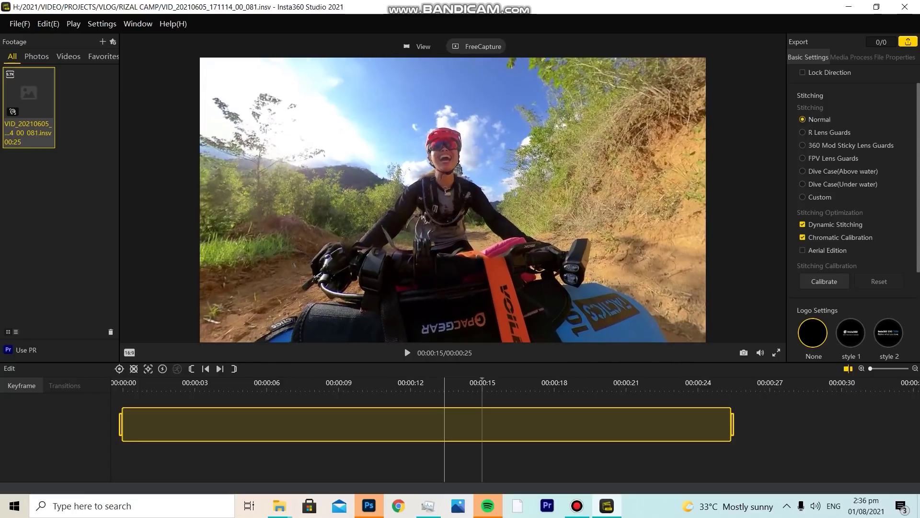
Step: Return to the start of the clip and reframe the view to centre the rider and handlebar bag
{"action": "scroll", "coordinate": [853, 216], "scroll_direction": "down", "scroll_amount": 3}
{"action": "left_click_drag", "start_coordinate": [452, 200], "coordinate": [397, 161]}
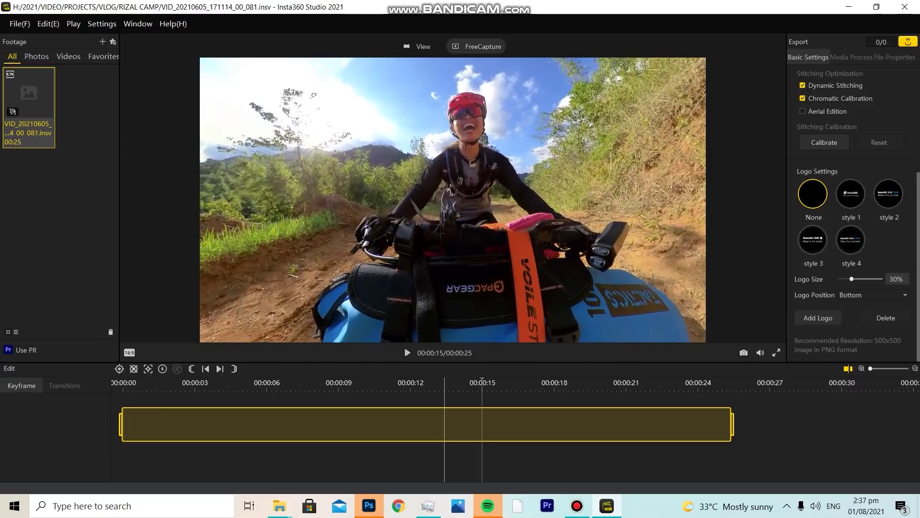
{"action": "left_click", "coordinate": [138, 385]}
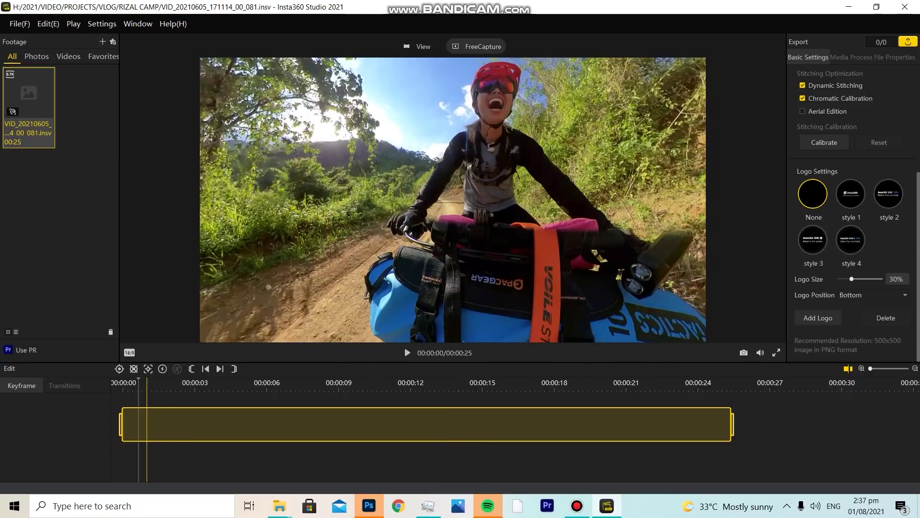
{"action": "left_click_drag", "start_coordinate": [453, 200], "coordinate": [408, 255]}
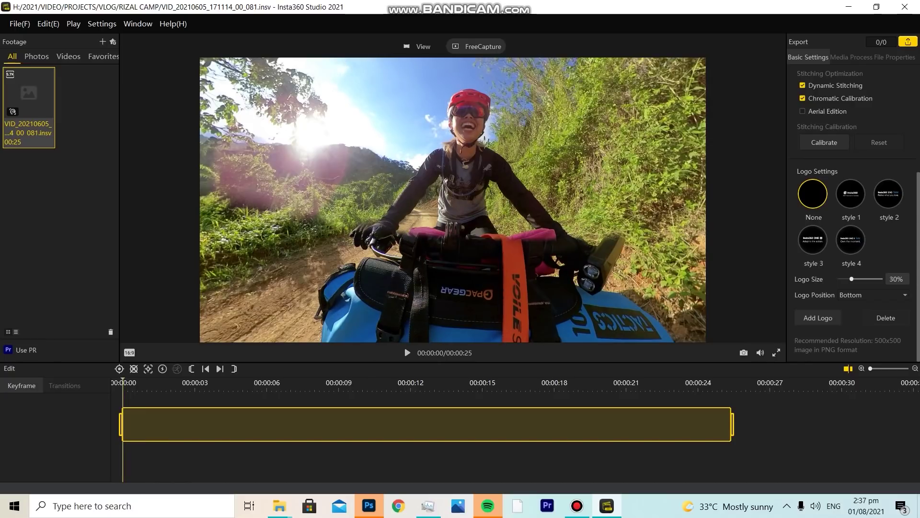
{"action": "left_click", "coordinate": [178, 383]}
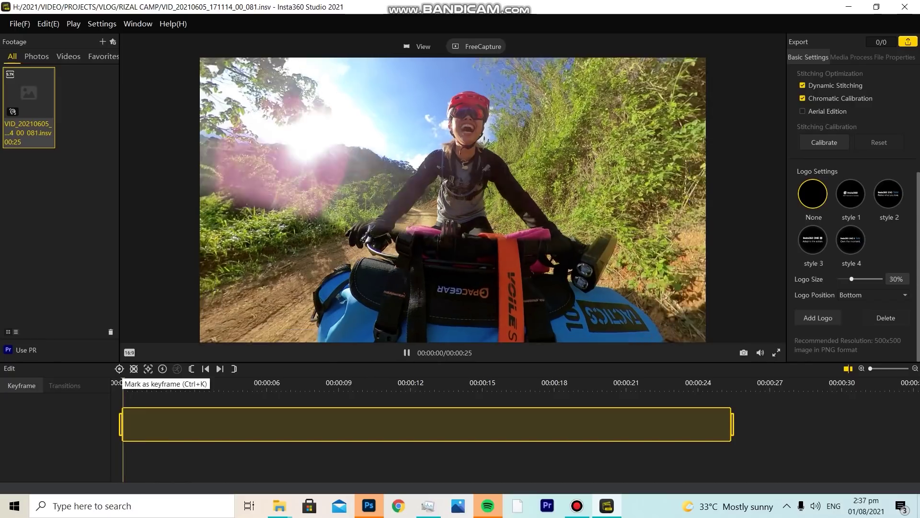
Step: Trim the clip to start at about 5 seconds and end at about 15 seconds
{"action": "left_click_drag", "start_coordinate": [121, 424], "coordinate": [144, 424]}
{"action": "key", "text": "space"}
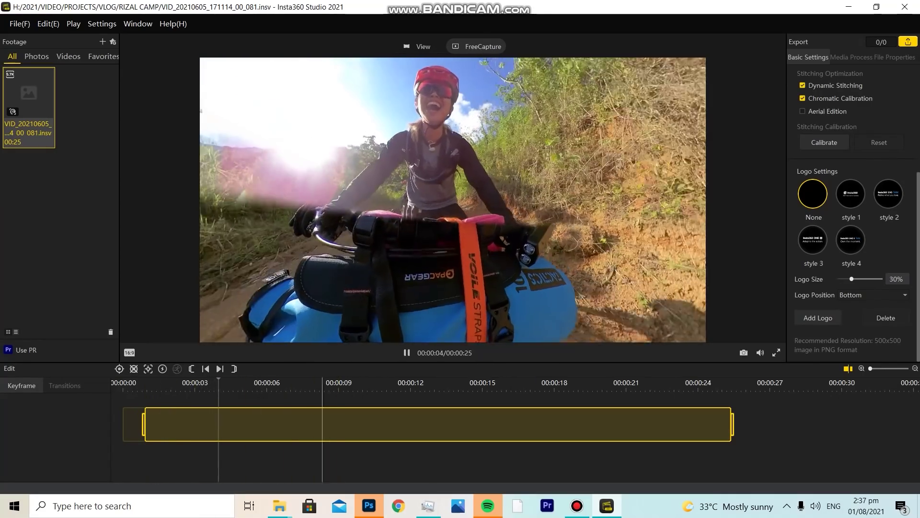
{"action": "left_click_drag", "start_coordinate": [143, 425], "coordinate": [244, 424]}
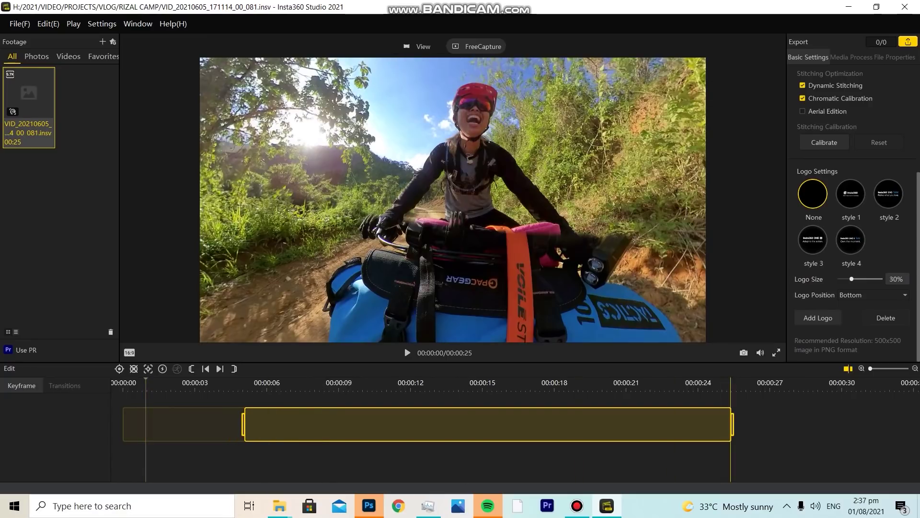
{"action": "left_click_drag", "start_coordinate": [732, 424], "coordinate": [486, 425]}
Step: Check the frames at the 15-second trim end and in the cut-off part up to about 23 seconds
{"action": "left_click", "coordinate": [591, 389]}
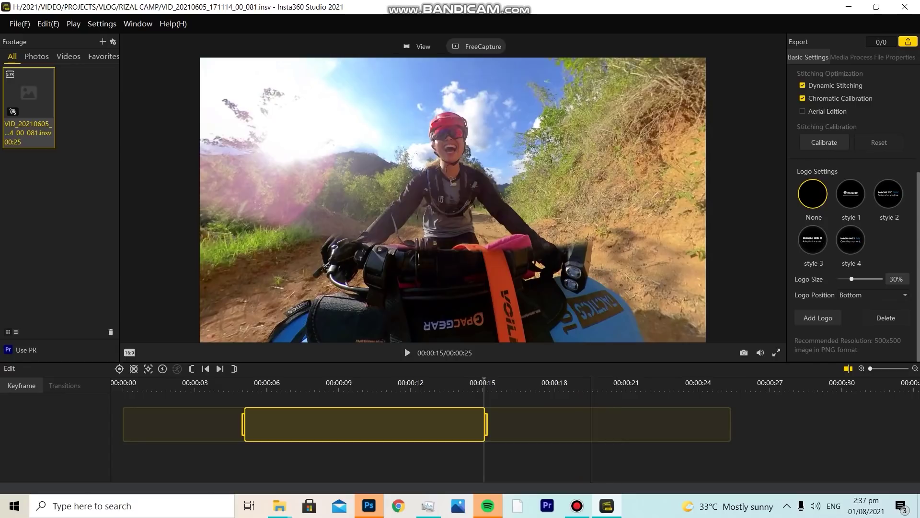
{"action": "left_click", "coordinate": [684, 388]}
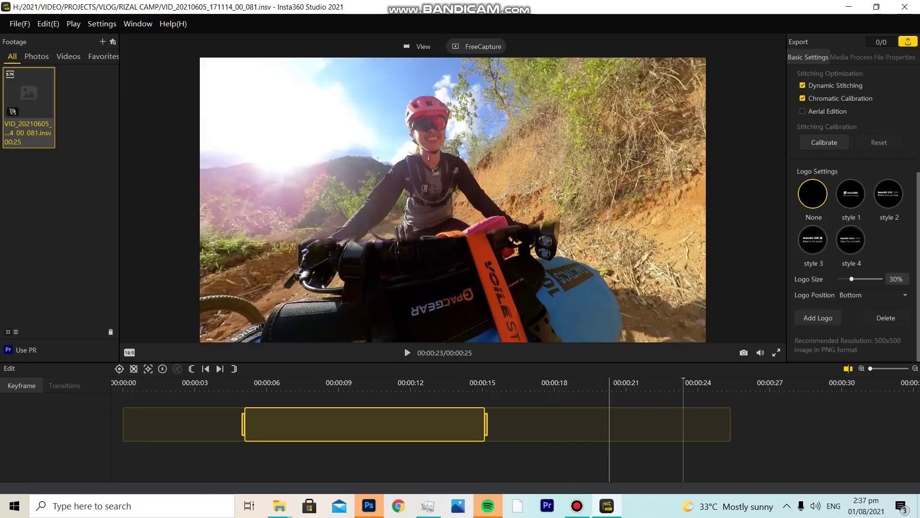
{"action": "left_click", "coordinate": [484, 388]}
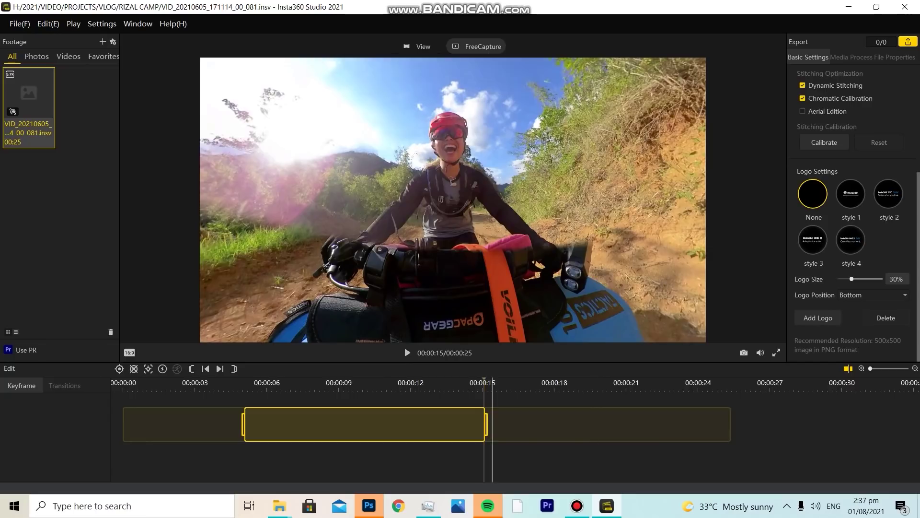
{"action": "left_click", "coordinate": [493, 389]}
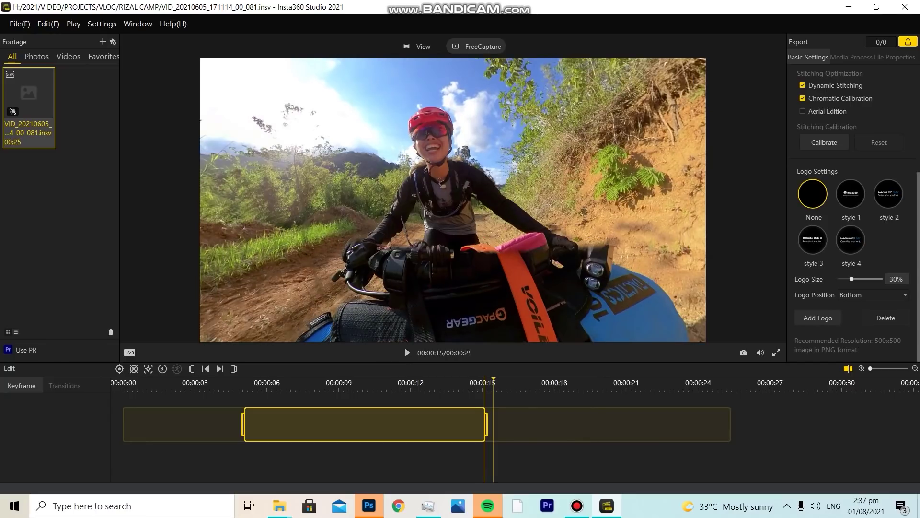
{"action": "left_click", "coordinate": [484, 388]}
{"action": "left_click", "coordinate": [493, 388]}
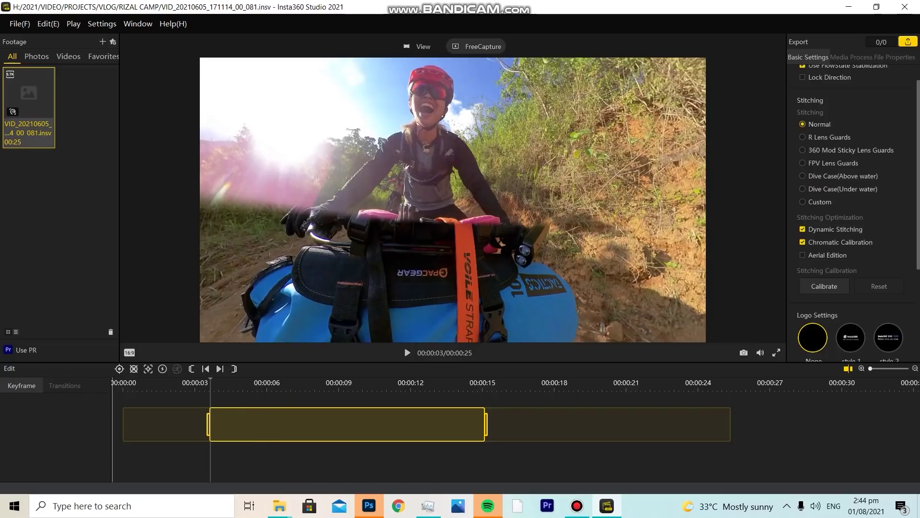
Step: Add a keyframe at 3.600 s, the start of the trimmed range, and reframe it on the rider with pan 16.4 and tilt 12.1
{"action": "left_click_drag", "start_coordinate": [453, 200], "coordinate": [691, 216]}
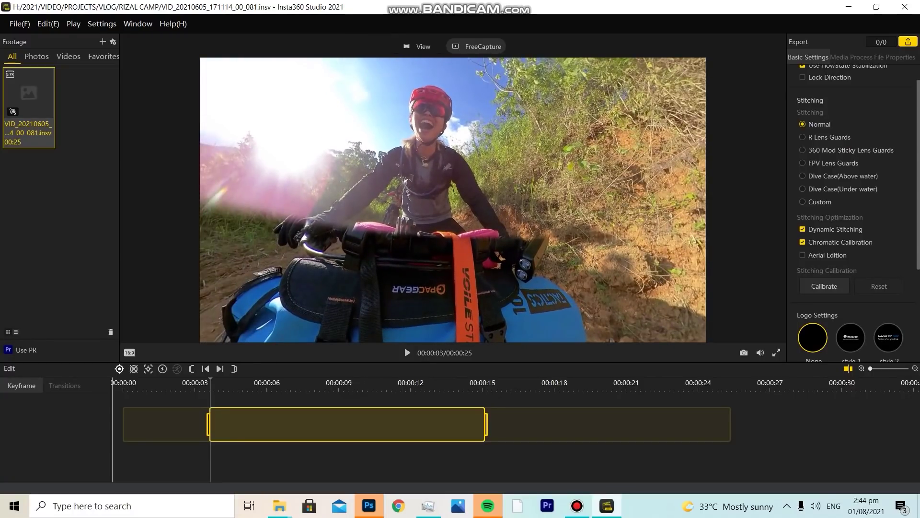
{"action": "left_click", "coordinate": [119, 368]}
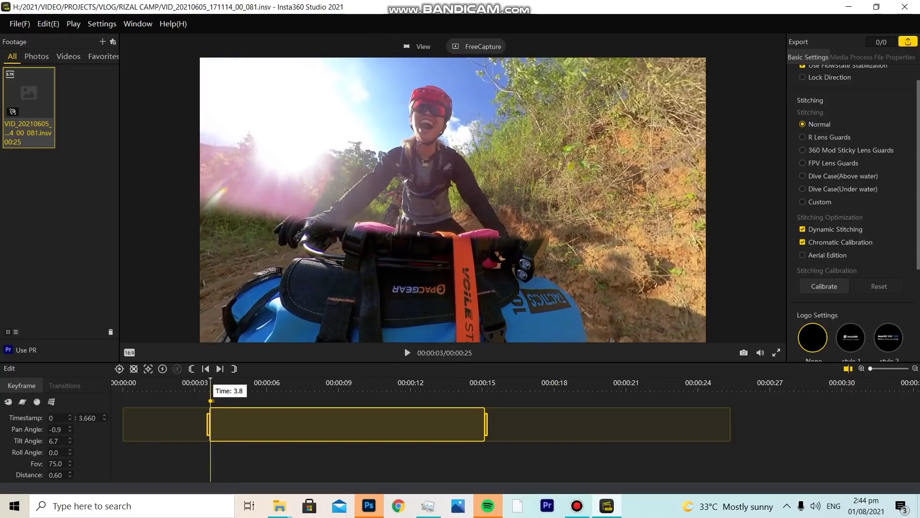
{"action": "left_click_drag", "start_coordinate": [210, 400], "coordinate": [209, 401]}
{"action": "left_click_drag", "start_coordinate": [452, 200], "coordinate": [487, 216]}
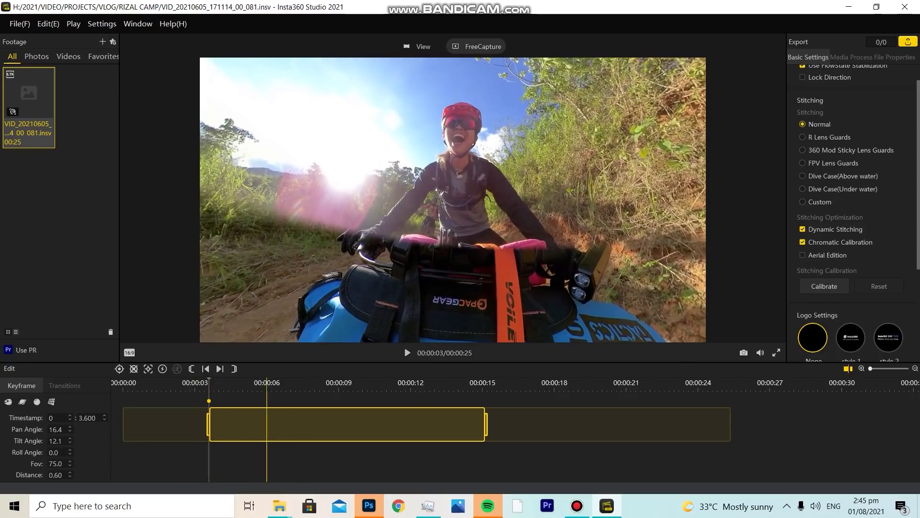
Step: Add a keyframe at about 7 seconds with the view facing the trail ahead, and play the transition
{"action": "left_click", "coordinate": [291, 424]}
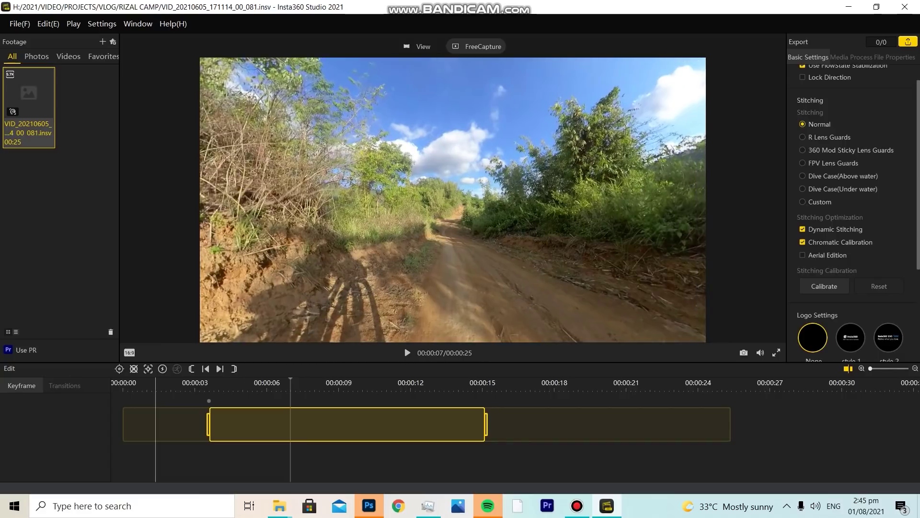
{"action": "key", "text": "k"}
{"action": "left_click", "coordinate": [218, 424]}
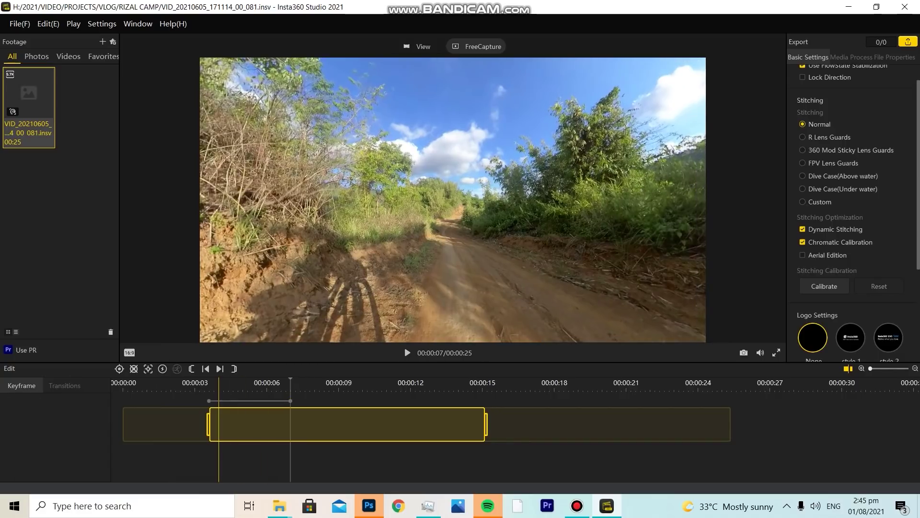
{"action": "key", "text": "space"}
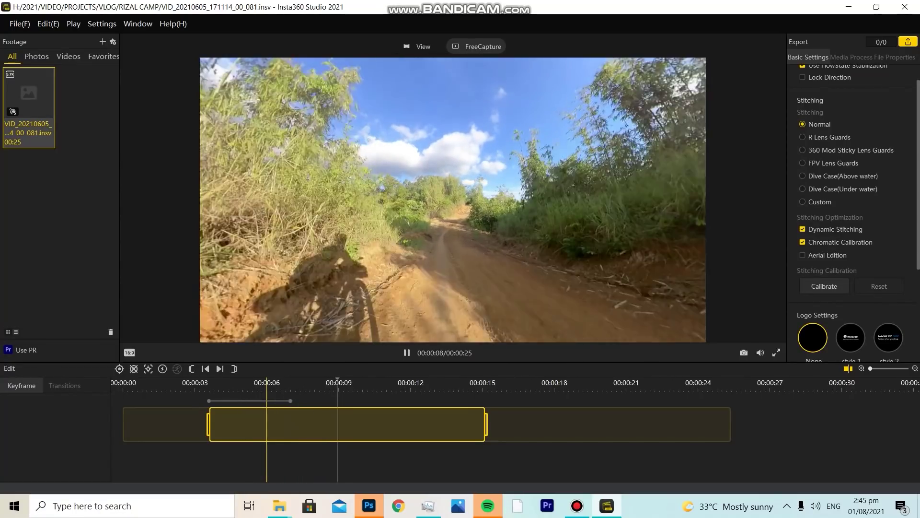
{"action": "key", "text": "space"}
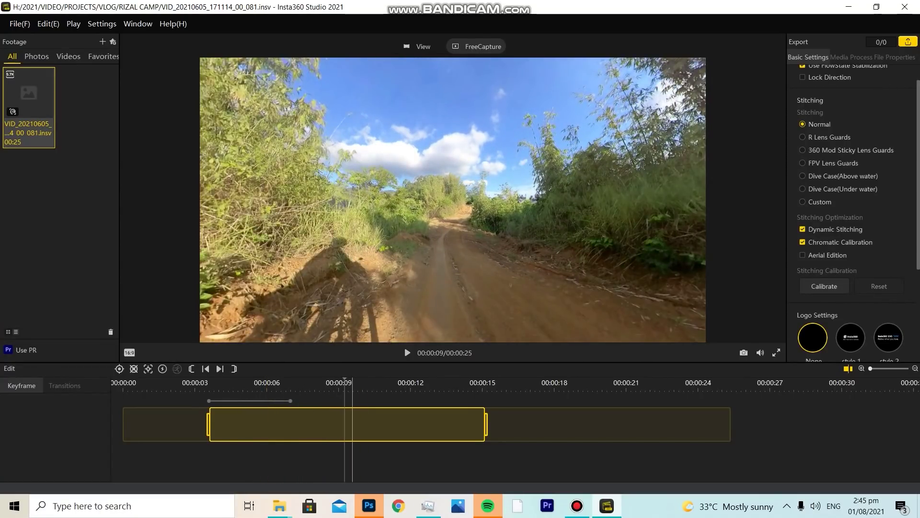
Step: Tilt the view up towards the sky at about 9 seconds, mark it as a keyframe, and play on to about 11 seconds
{"action": "left_click_drag", "start_coordinate": [453, 200], "coordinate": [440, 258]}
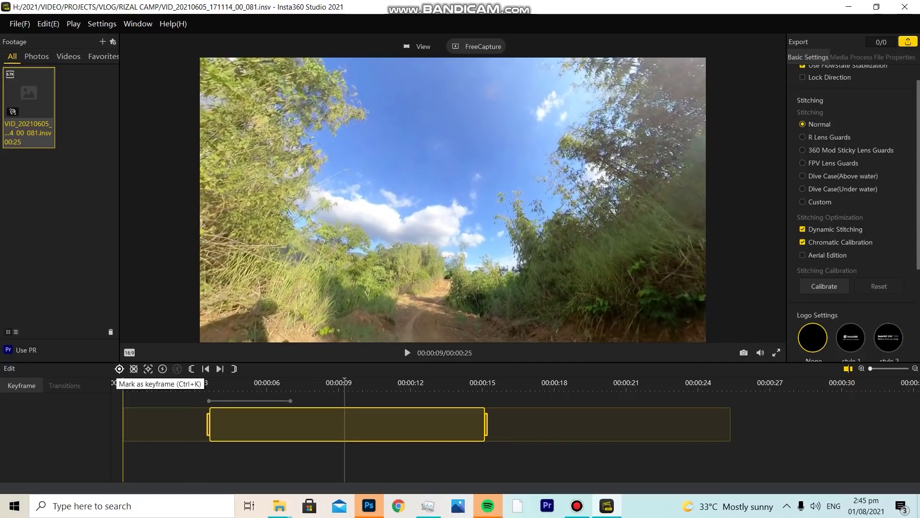
{"action": "left_click", "coordinate": [120, 369]}
{"action": "left_click", "coordinate": [219, 384]}
{"action": "key", "text": "space"}
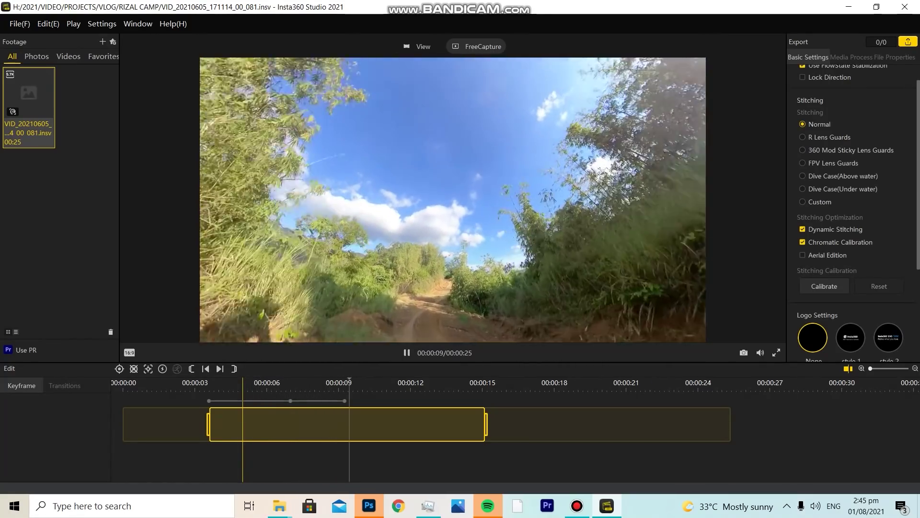
{"action": "key", "text": "space"}
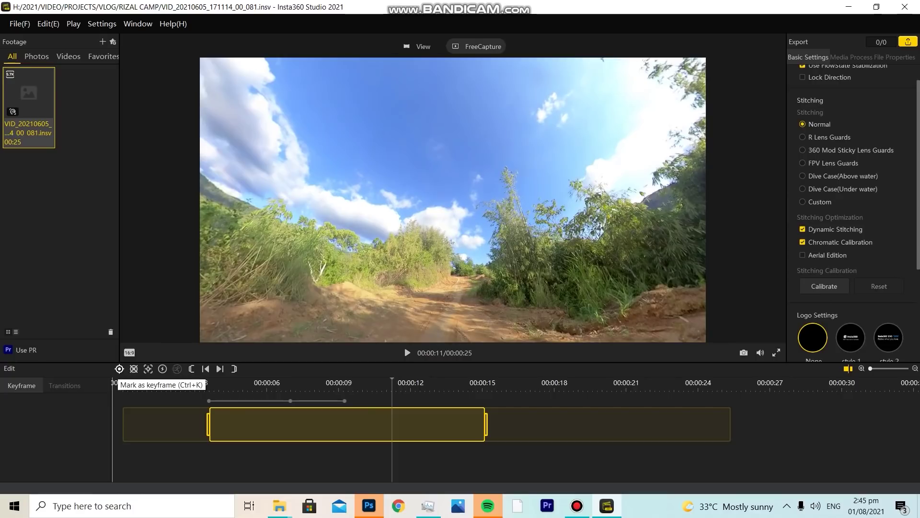
Step: Turn the view back to the rider at 11.240 s with pan 9.1 and tilt 4.8, keyframe it, and play the transition
{"action": "left_click_drag", "start_coordinate": [364, 201], "coordinate": [575, 167]}
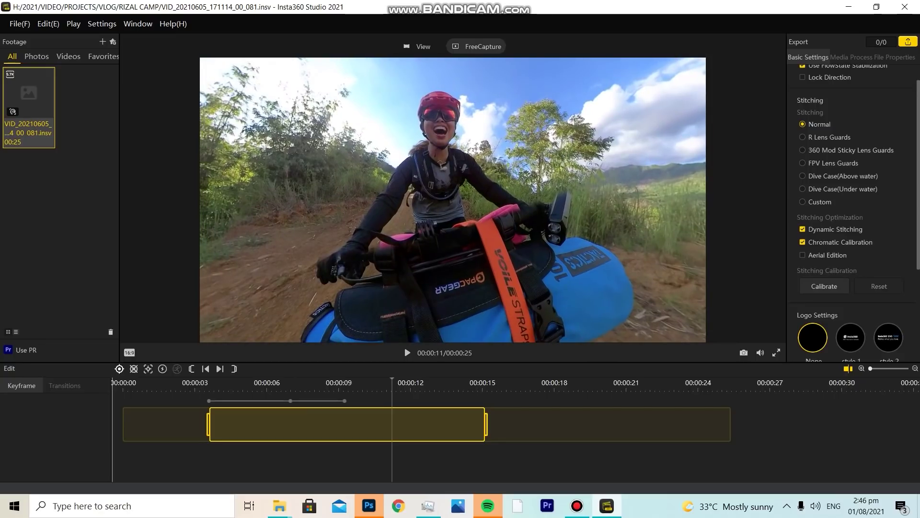
{"action": "left_click", "coordinate": [119, 369]}
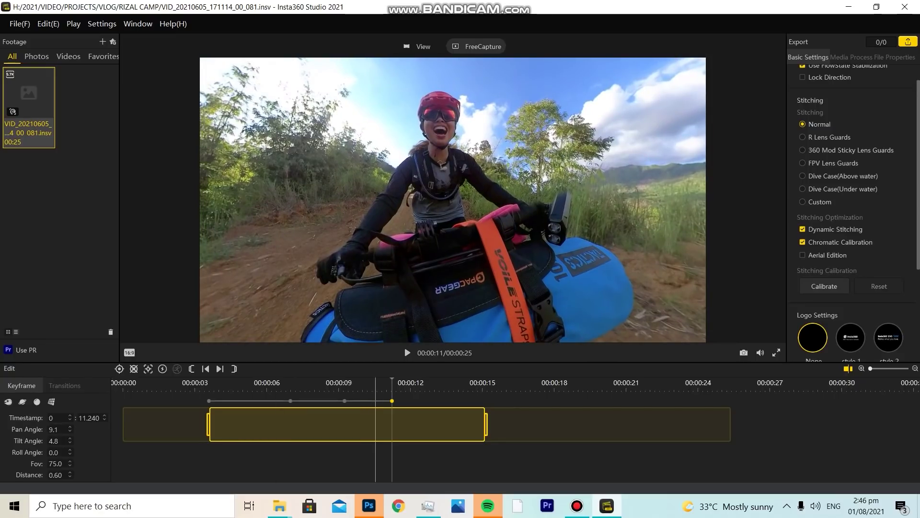
{"action": "left_click", "coordinate": [419, 383]}
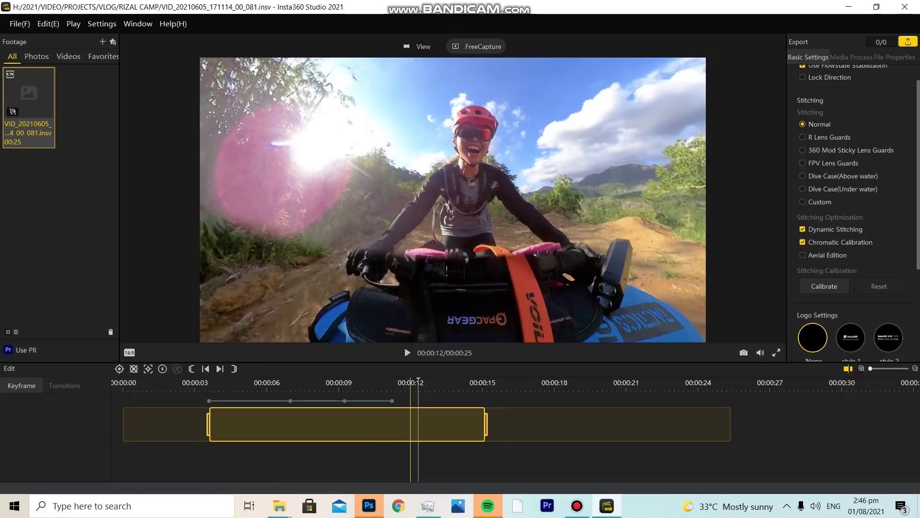
{"action": "left_click", "coordinate": [344, 383]}
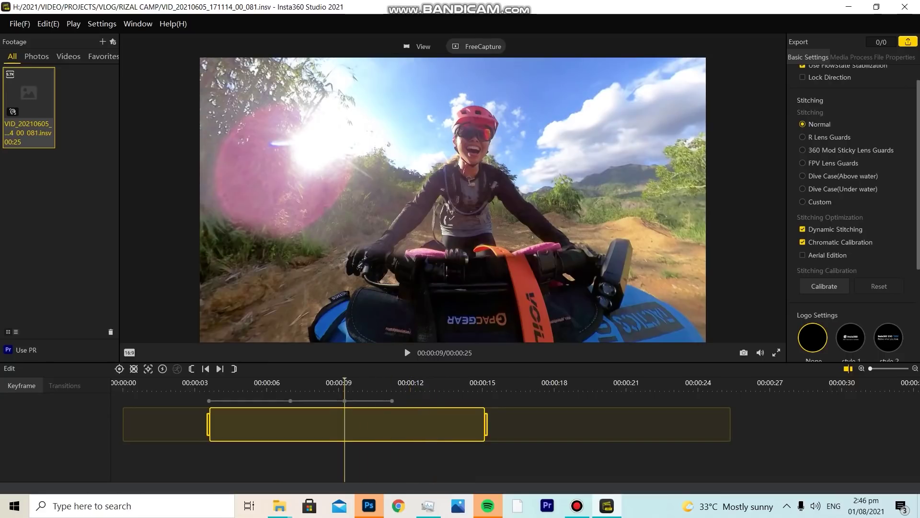
{"action": "key", "text": "space"}
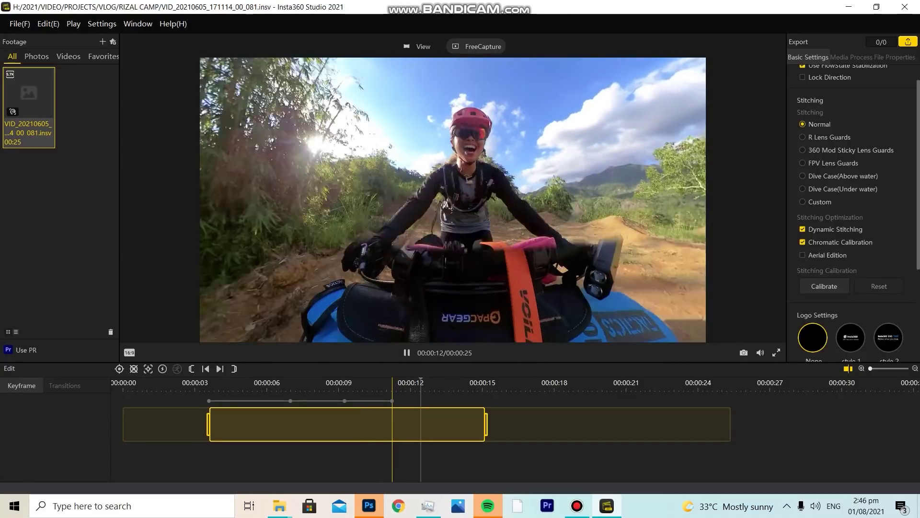
{"action": "key", "text": "space"}
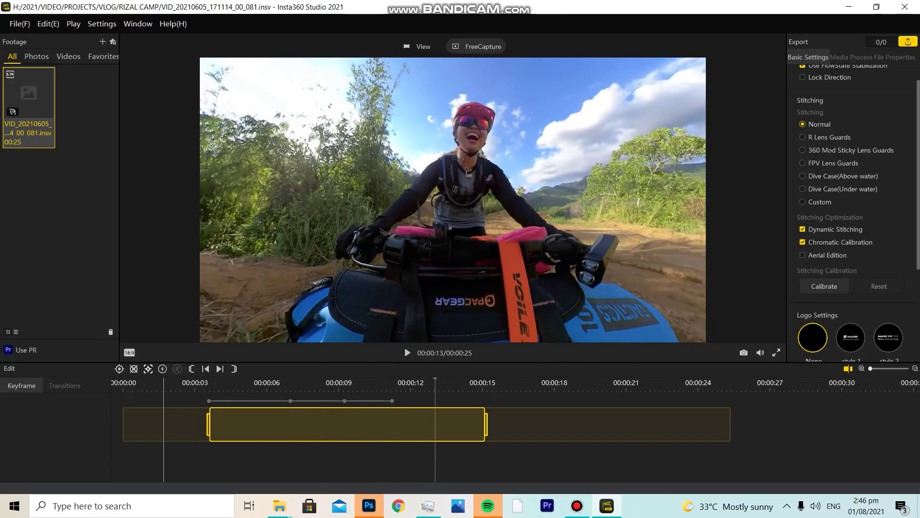
Step: Add a keyframe at 13.040 s with the tiny planet view and reframe it to pan 3.2 and tilt -83.3
{"action": "left_click", "coordinate": [120, 368]}
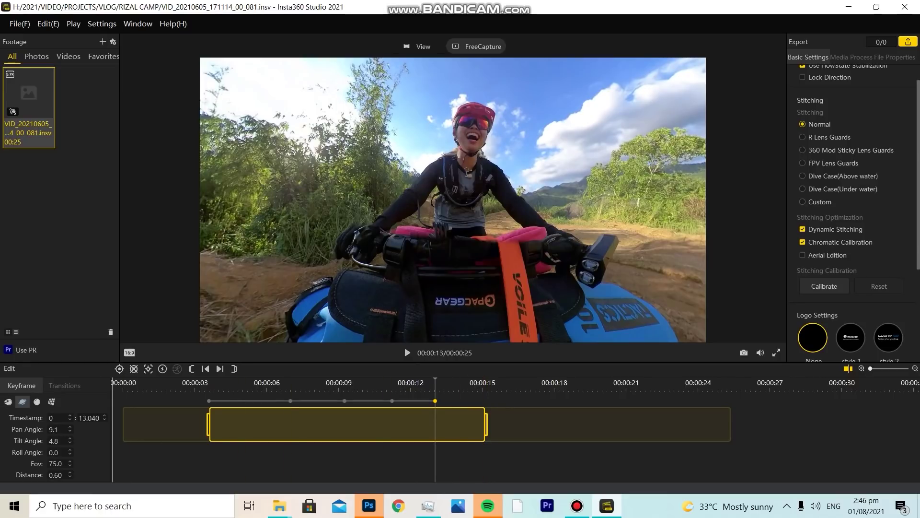
{"action": "left_click", "coordinate": [22, 402]}
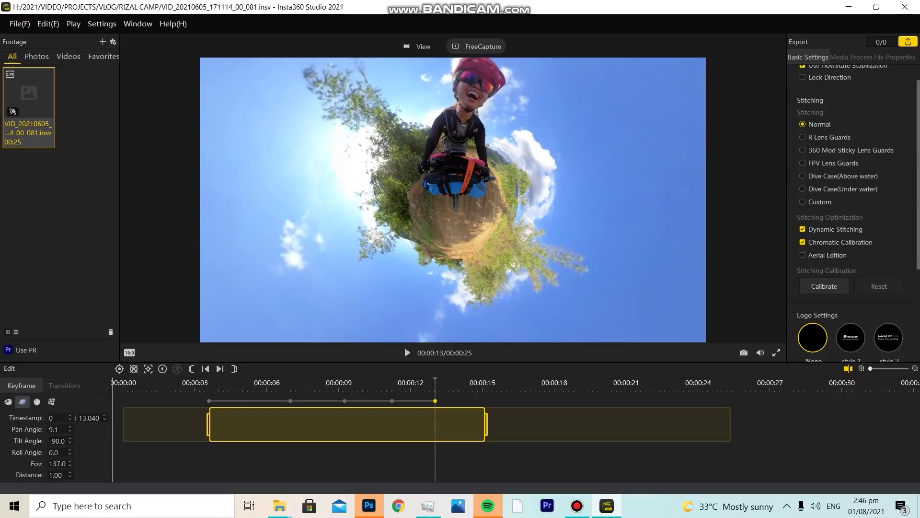
{"action": "mouse_move", "coordinate": [453, 199]}
{"action": "left_mouse_down"}
{"action": "mouse_move", "coordinate": [425, 230]}
{"action": "mouse_move", "coordinate": [458, 224]}
{"action": "mouse_move", "coordinate": [452, 216]}
{"action": "left_mouse_up"}
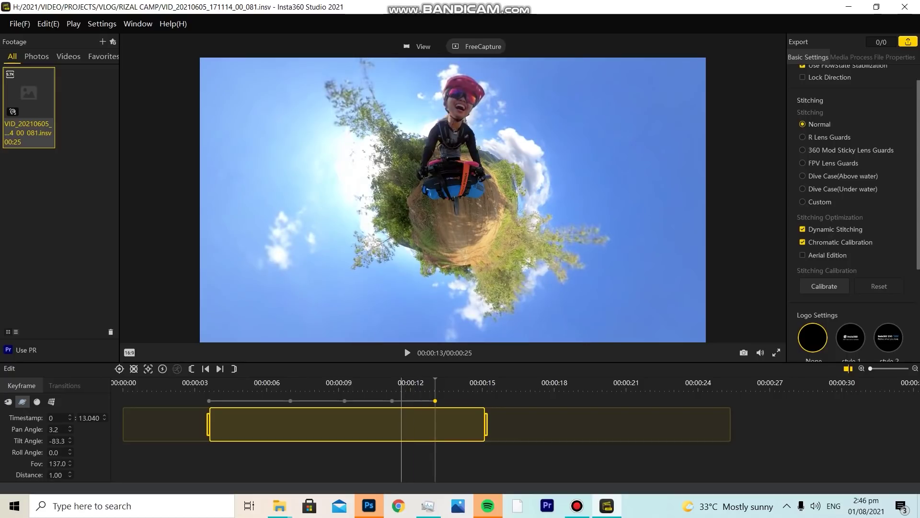
Step: Play the transition into the tiny planet view, move its keyframe to 14.560 s, and replay the keyframed section
{"action": "left_click", "coordinate": [401, 422]}
{"action": "key", "text": "space"}
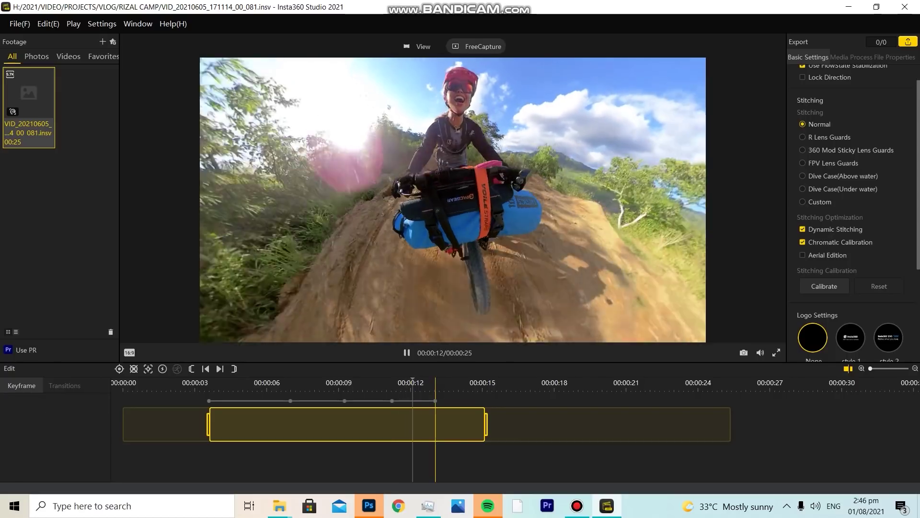
{"action": "key", "text": "space"}
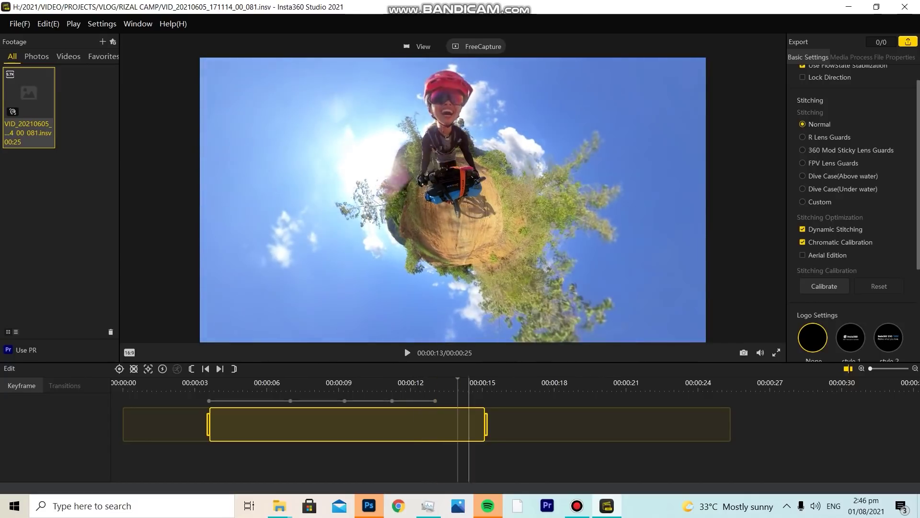
{"action": "left_click_drag", "start_coordinate": [435, 400], "coordinate": [471, 401]}
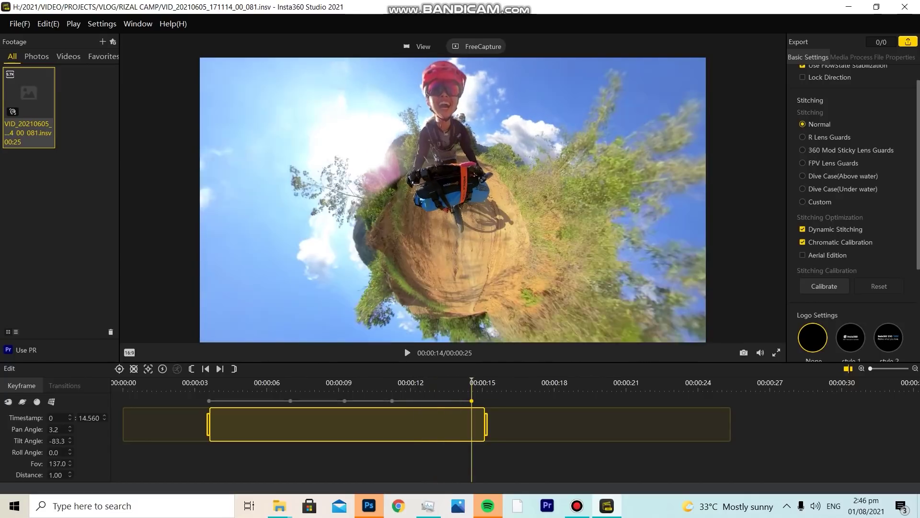
{"action": "key", "text": "space"}
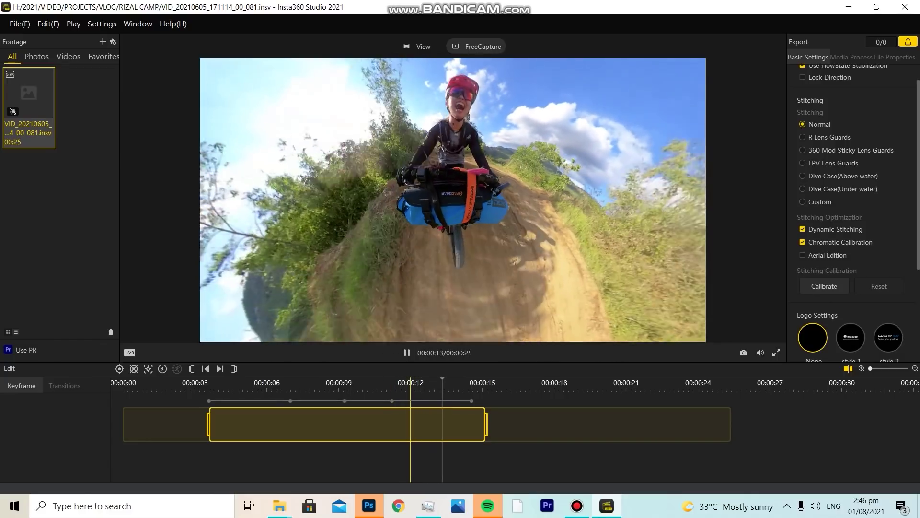
{"action": "key", "text": "space"}
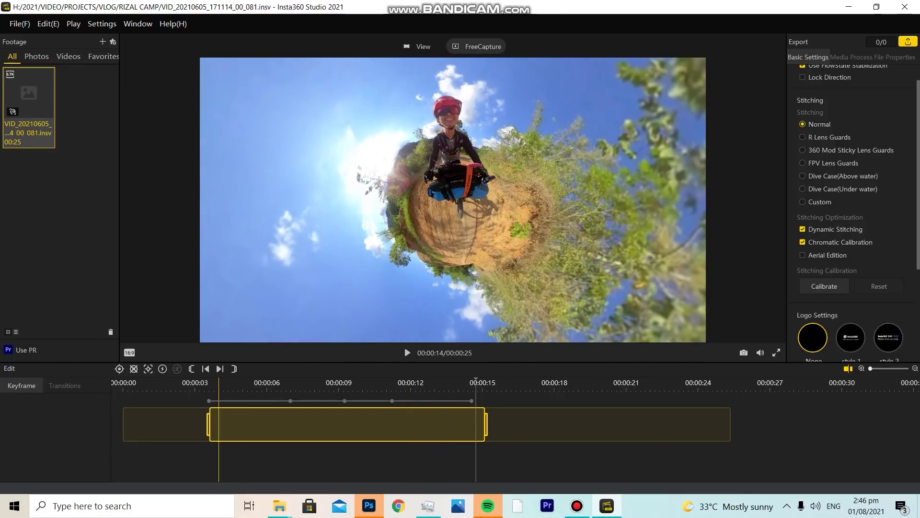
{"action": "key", "text": "space"}
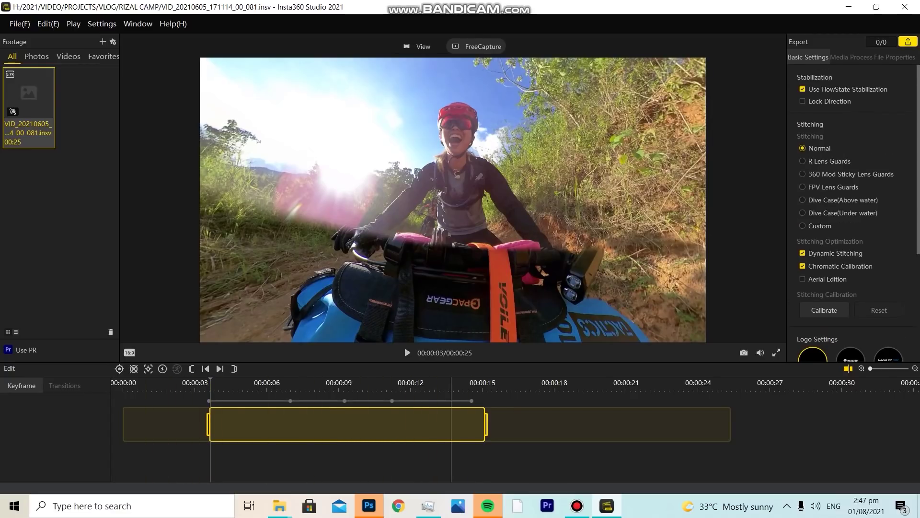
Step: Export the clip as an H.264 video at 1920 x 1080, 29.97 fps and 75 Mbps
{"action": "left_click", "coordinate": [907, 42]}
{"action": "key", "text": "Escape"}
{"action": "key", "text": "space"}
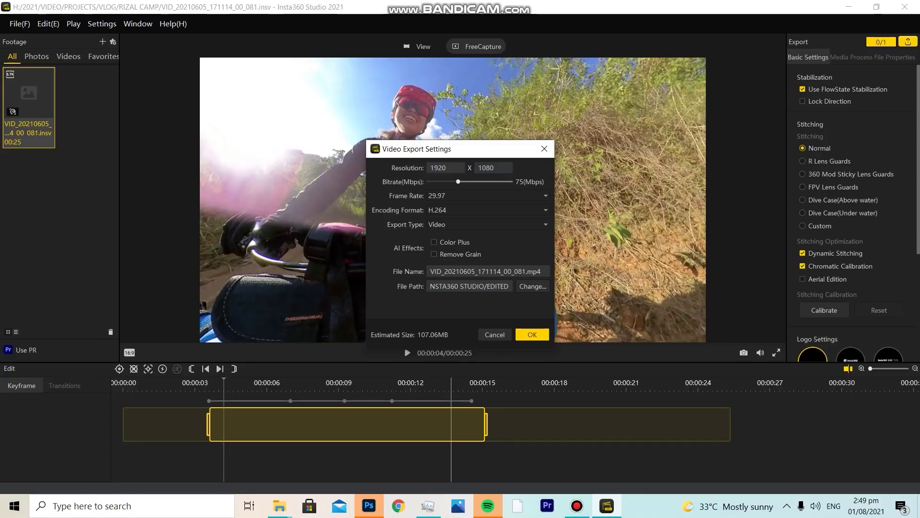
{"action": "key", "text": "Return"}
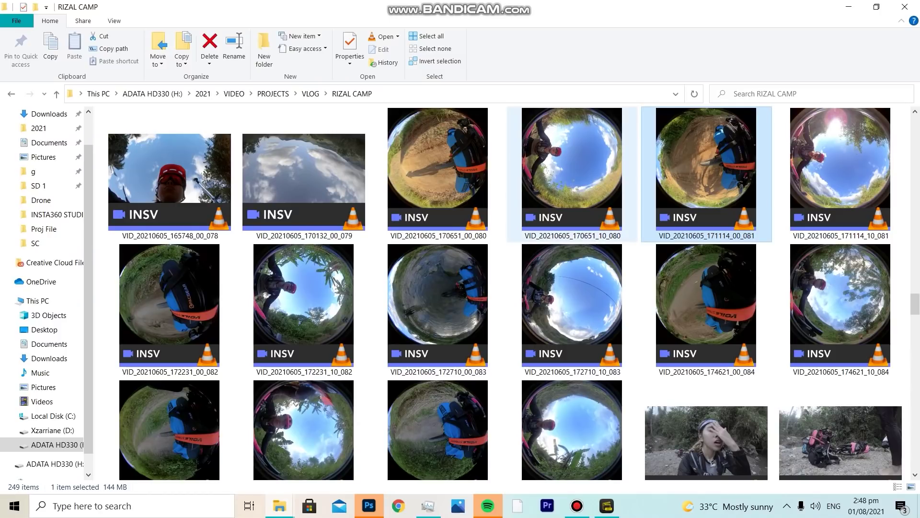
Step: Check VID_20210605_170651_10_080 in the RIZAL CAMP folder, switch back to Insta360 Studio, and move the Export Tasks window clear of the preview
{"action": "left_click", "coordinate": [573, 174]}
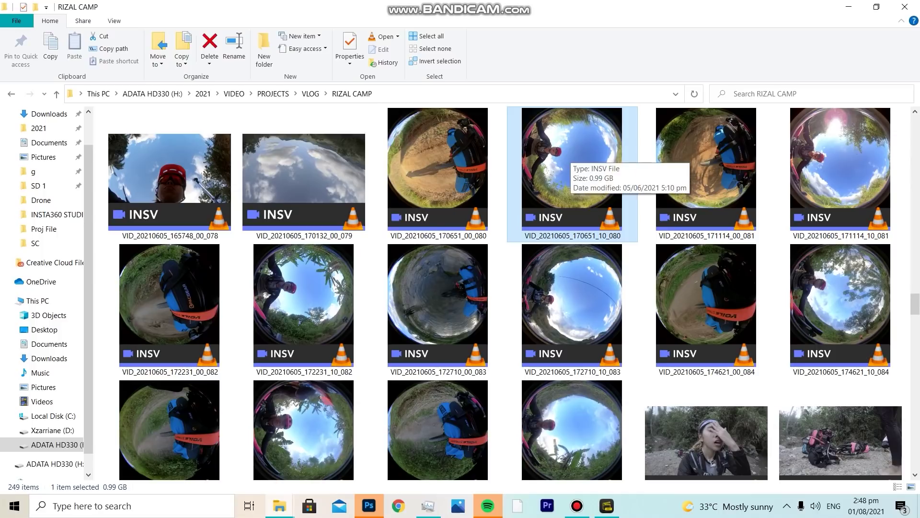
{"action": "left_click", "coordinate": [606, 506]}
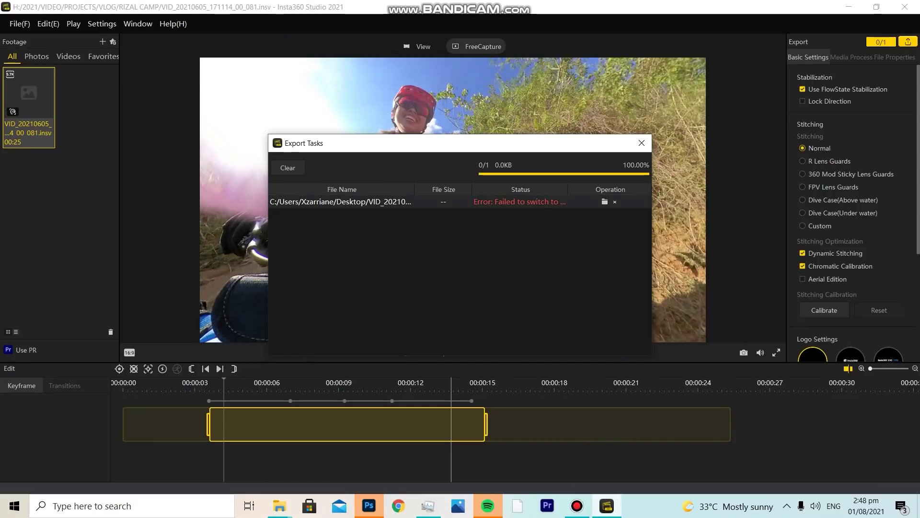
{"action": "left_click_drag", "start_coordinate": [432, 143], "coordinate": [572, 416]}
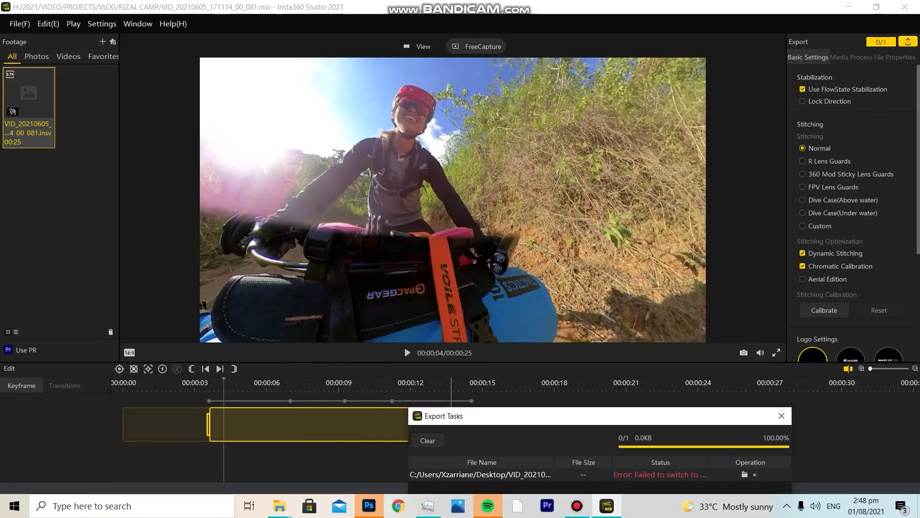
{"action": "left_click_drag", "start_coordinate": [675, 437], "coordinate": [649, 437]}
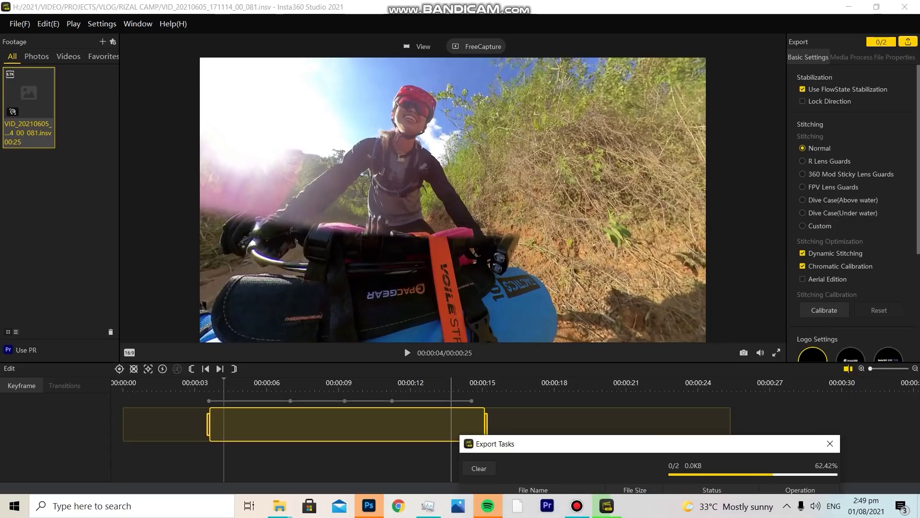
{"action": "left_click_drag", "start_coordinate": [496, 437], "coordinate": [496, 436]}
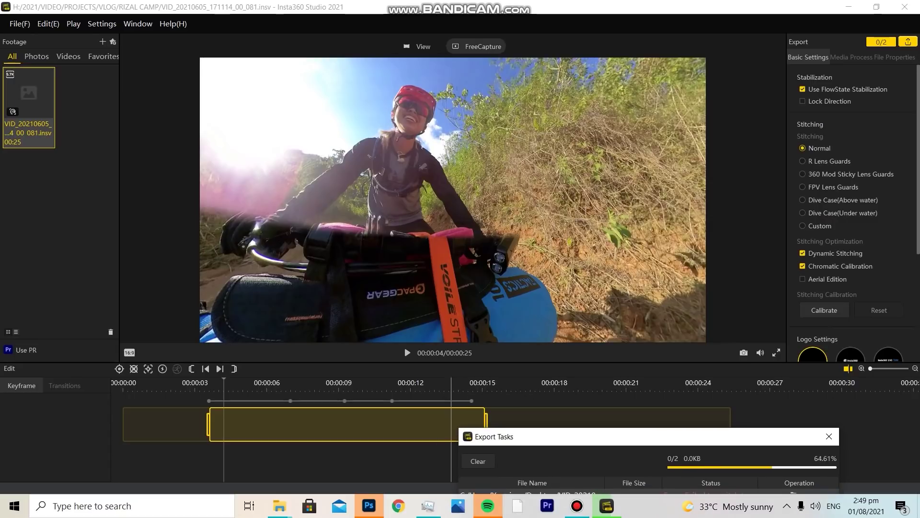
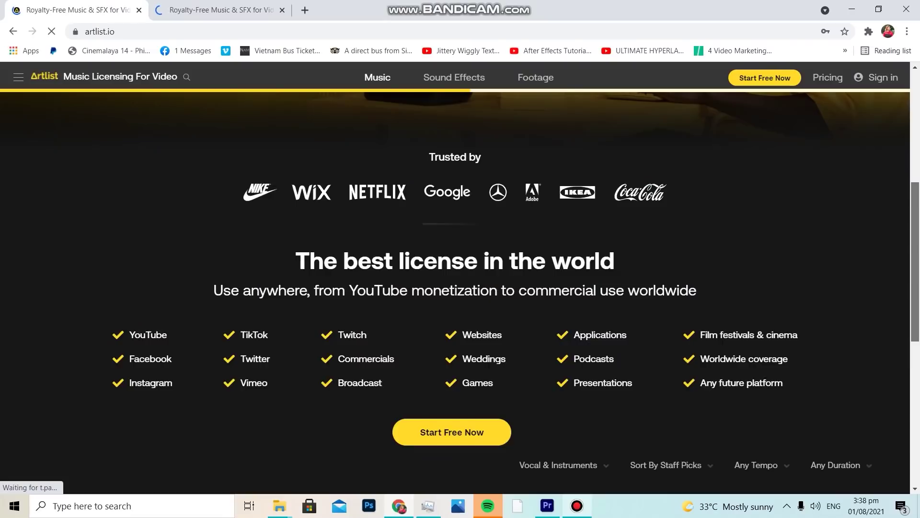
Step: Look through the Artlist home page in the browser, from the headline and license overview to the song list
{"action": "scroll", "coordinate": [209, 448], "scroll_direction": "down", "scroll_amount": 2}
{"action": "scroll", "coordinate": [209, 447], "scroll_direction": "down", "scroll_amount": 5}
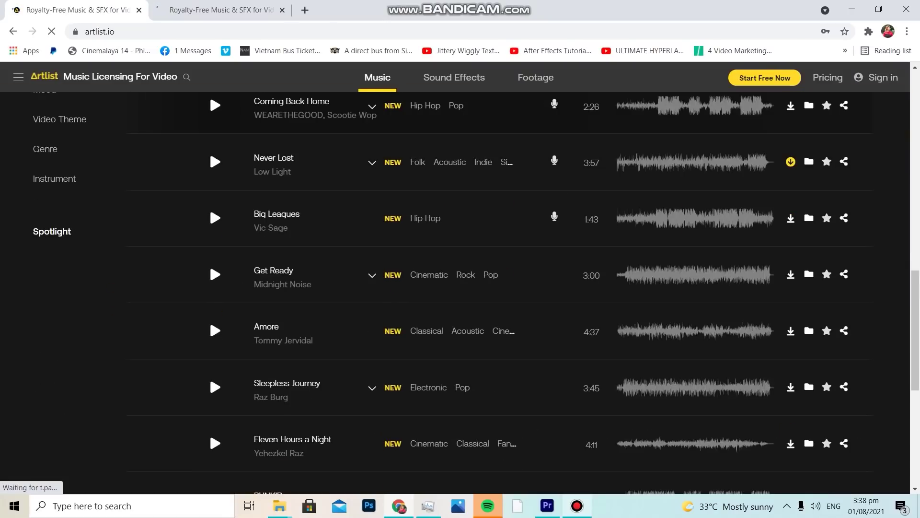
{"action": "scroll", "coordinate": [209, 430], "scroll_direction": "up", "scroll_amount": 6}
{"action": "scroll", "coordinate": [159, 450], "scroll_direction": "up", "scroll_amount": 6}
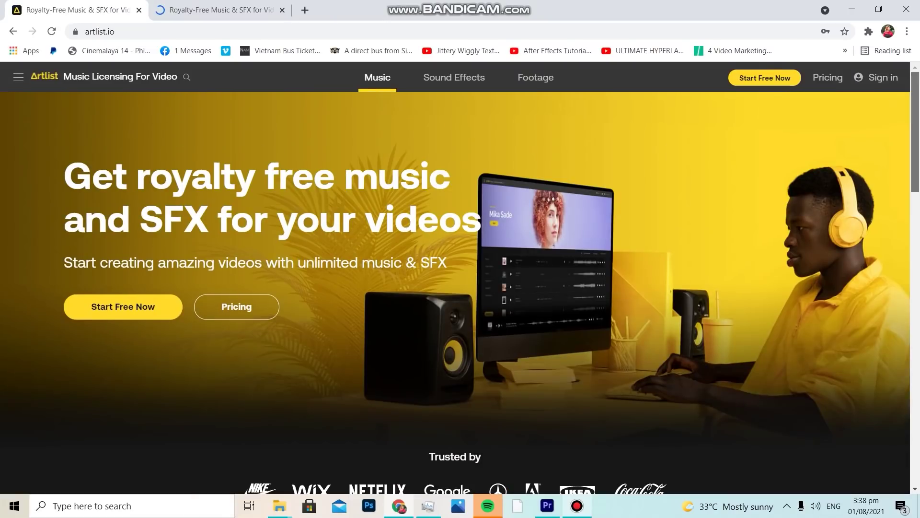
{"action": "scroll", "coordinate": [461, 288], "scroll_direction": "down", "scroll_amount": 7}
{"action": "scroll", "coordinate": [209, 398], "scroll_direction": "down", "scroll_amount": 5}
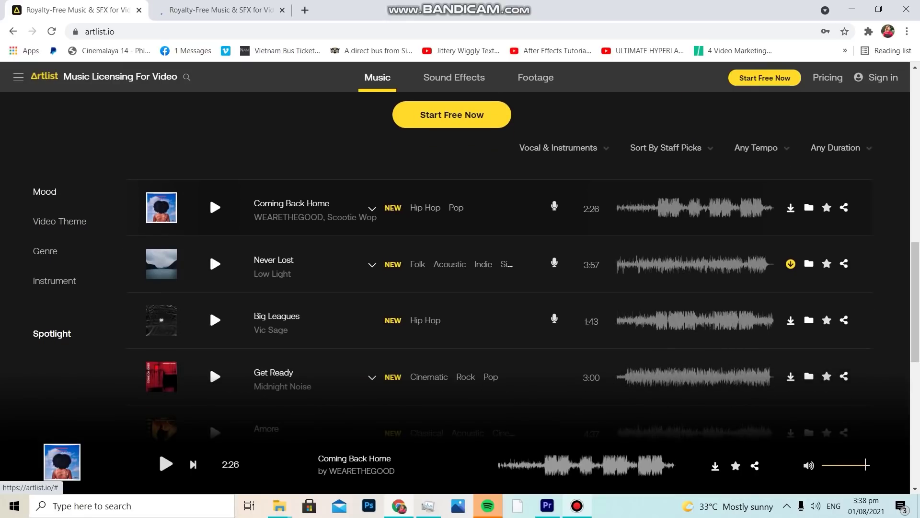
Step: Look over the Mood categories and filter the songs by the Vlog & Commercial video theme
{"action": "left_click", "coordinate": [44, 191]}
{"action": "scroll", "coordinate": [201, 264], "scroll_direction": "down", "scroll_amount": 5}
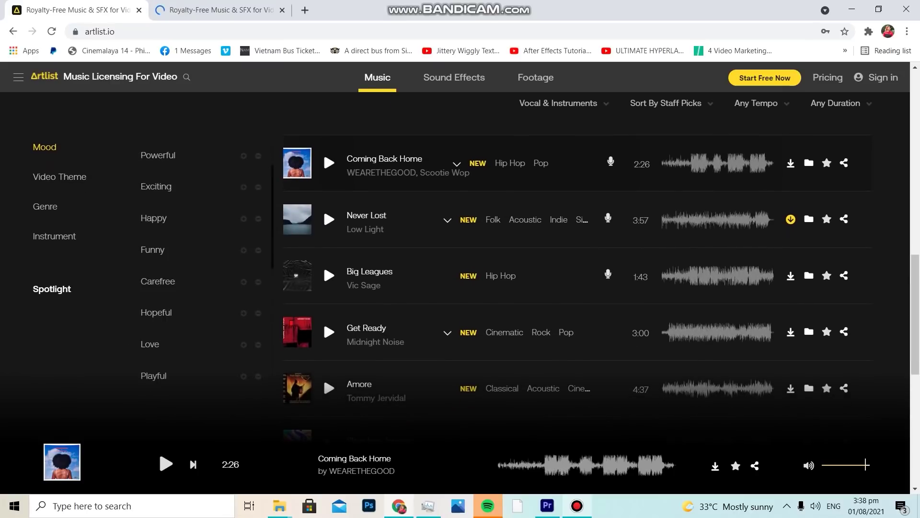
{"action": "left_click", "coordinate": [59, 176]}
{"action": "scroll", "coordinate": [158, 244], "scroll_direction": "down", "scroll_amount": 1}
{"action": "left_click", "coordinate": [167, 247]}
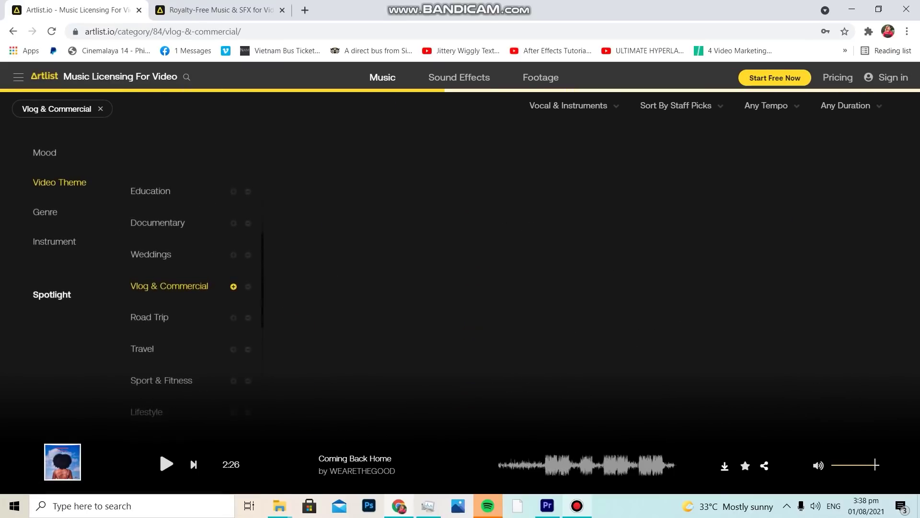
Step: Filter the songs by the Children genre, look through the list, and choose the Cinematic genre
{"action": "left_click", "coordinate": [45, 212]}
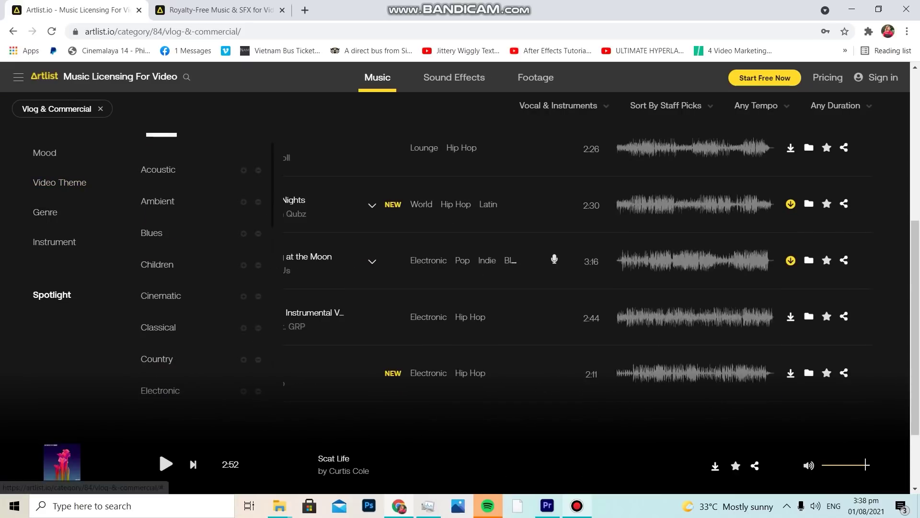
{"action": "left_click", "coordinate": [157, 264]}
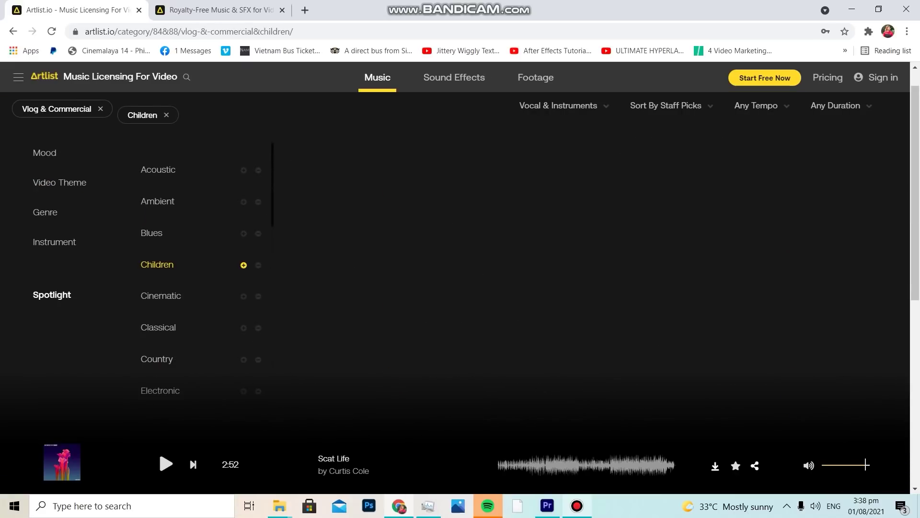
{"action": "scroll", "coordinate": [527, 274], "scroll_direction": "down", "scroll_amount": 3}
{"action": "scroll", "coordinate": [202, 269], "scroll_direction": "down", "scroll_amount": 2}
{"action": "scroll", "coordinate": [160, 200], "scroll_direction": "up", "scroll_amount": 1}
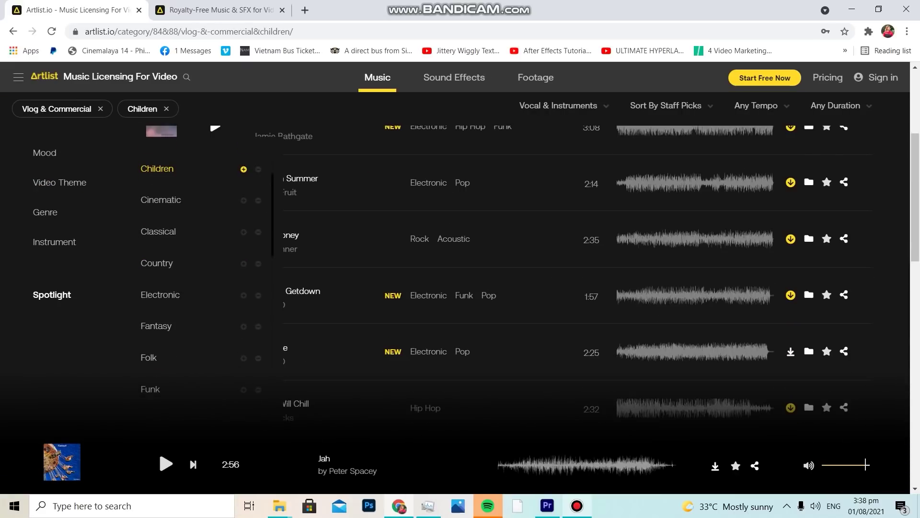
{"action": "left_click", "coordinate": [160, 199]}
Step: Open the pricing page in the second Artlist tab and compare the Music + SFX, Music, and SFX plans
{"action": "key", "text": "ctrl+Tab"}
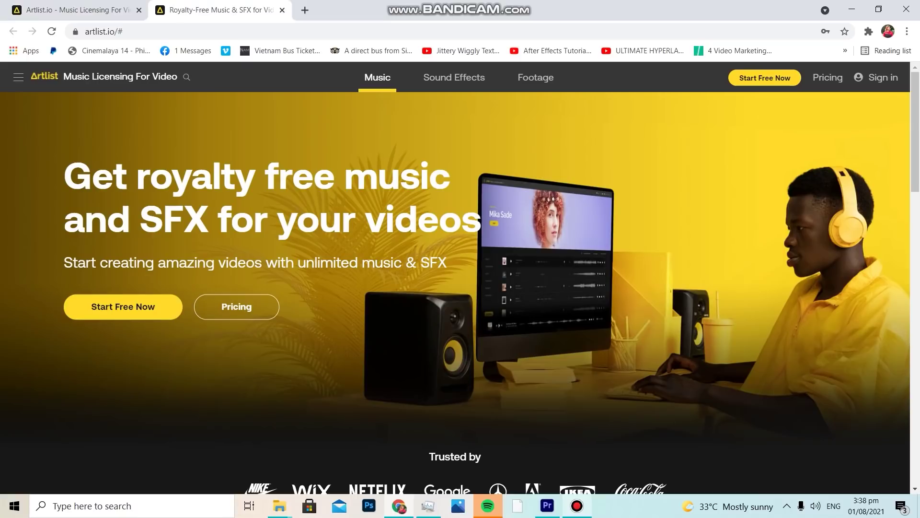
{"action": "scroll", "coordinate": [461, 288], "scroll_direction": "down", "scroll_amount": 5}
{"action": "scroll", "coordinate": [460, 288], "scroll_direction": "up", "scroll_amount": 3}
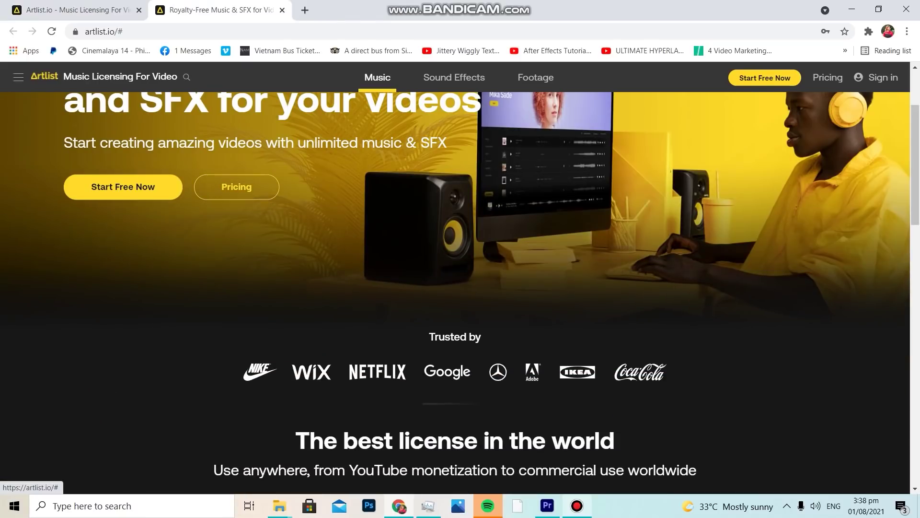
{"action": "left_click", "coordinate": [237, 186]}
{"action": "scroll", "coordinate": [460, 288], "scroll_direction": "down", "scroll_amount": 2}
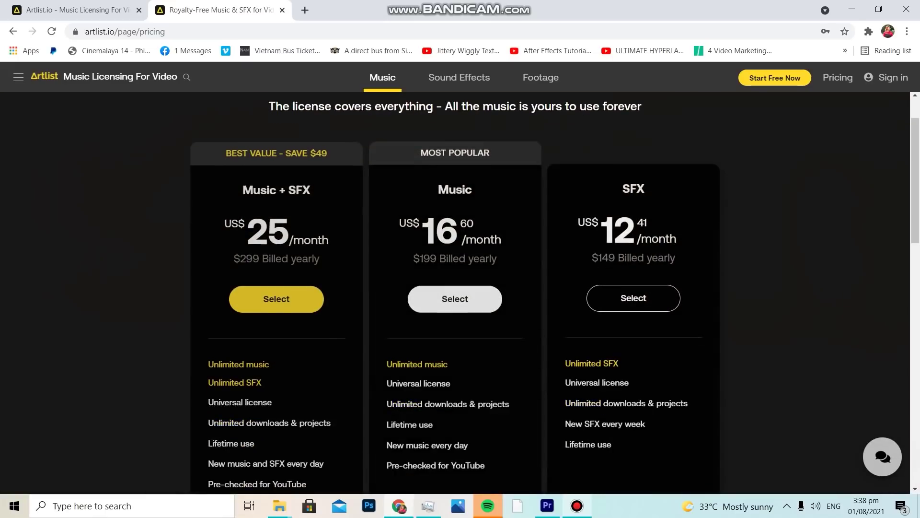
{"action": "scroll", "coordinate": [461, 287], "scroll_direction": "up", "scroll_amount": 2}
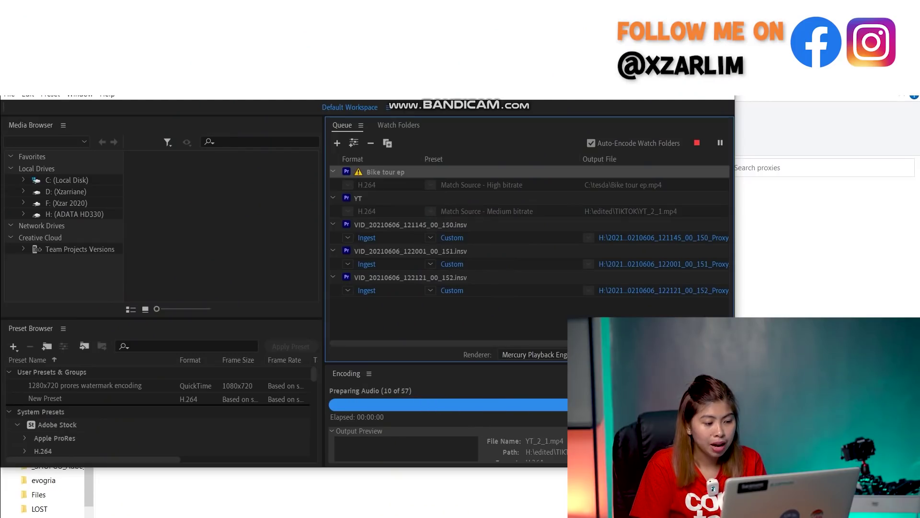
Step: Enlarge the Media Encoder window and select the YT job in the queue
{"action": "left_click_drag", "start_coordinate": [735, 467], "coordinate": [762, 516]}
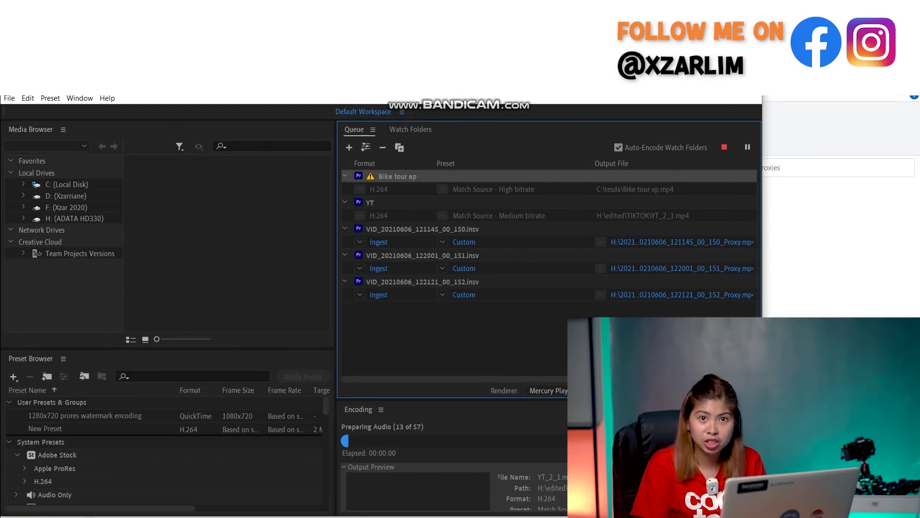
{"action": "left_click", "coordinate": [549, 202]}
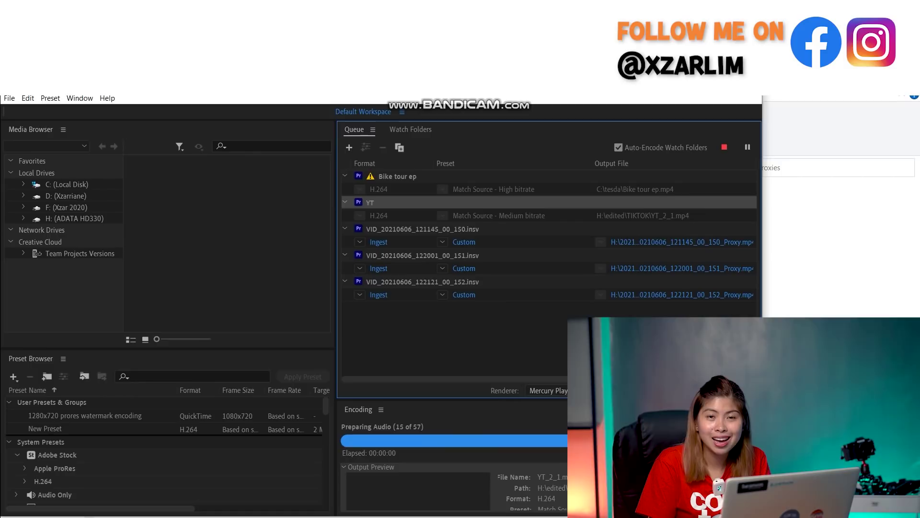
{"action": "right_click", "coordinate": [367, 210]}
{"action": "right_click", "coordinate": [376, 200]}
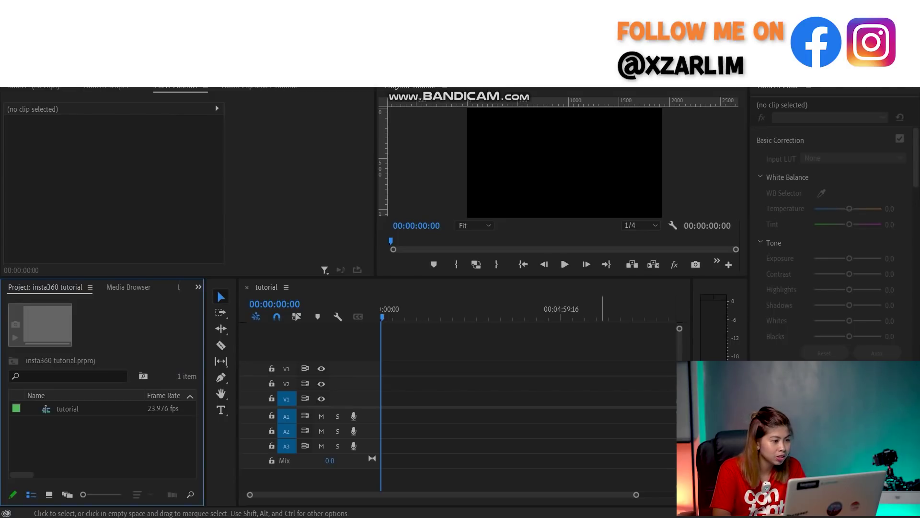
Step: Place VID_20210606_122001_00_151.insv from the RIZAL CAMP folder at the start of Premiere Pro's tutorial sequence on V1, keeping the existing sequence settings
{"action": "mouse_move", "coordinate": [281, 516]}
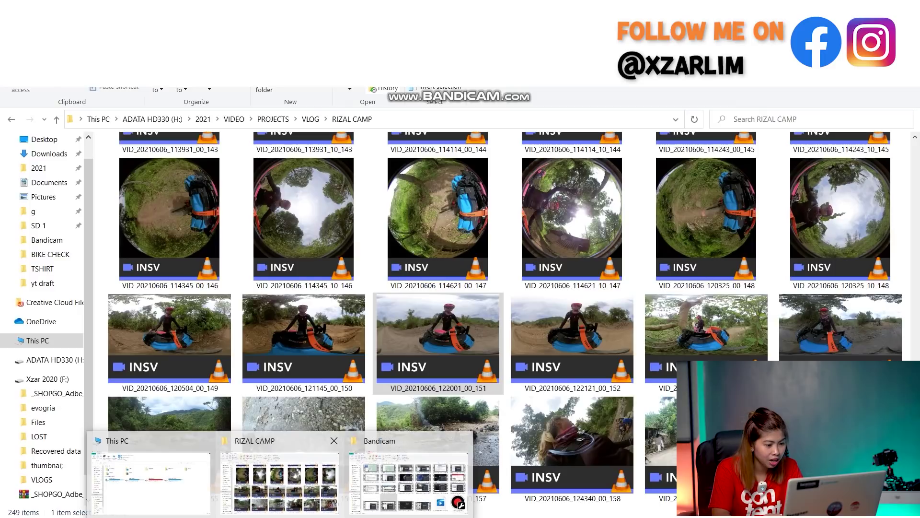
{"action": "left_click", "coordinate": [283, 472]}
{"action": "left_click_drag", "start_coordinate": [437, 336], "coordinate": [382, 407]}
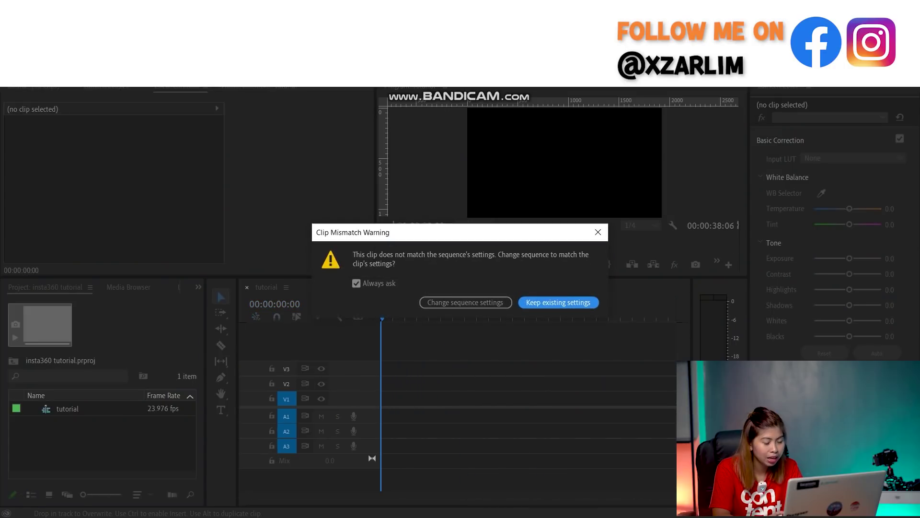
{"action": "left_click", "coordinate": [559, 302]}
{"action": "key", "text": "="}
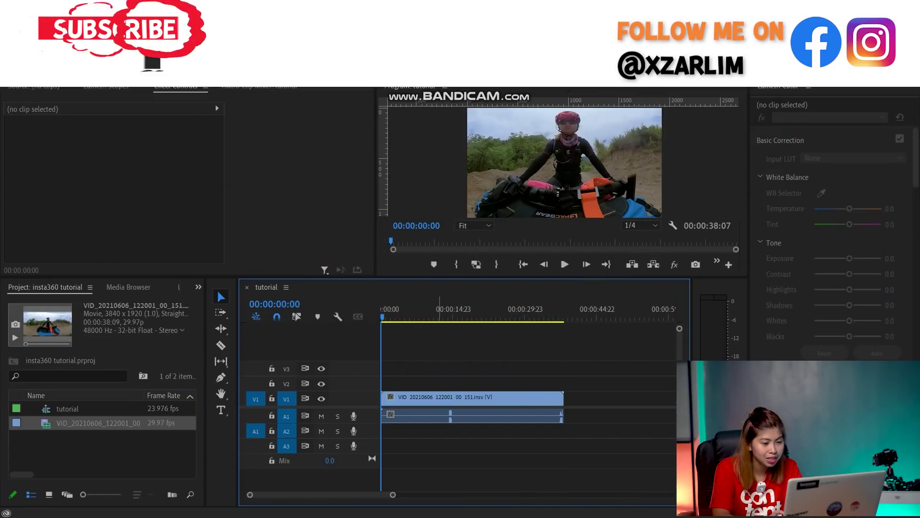
Step: Find the GoPro FX Reframe video effect by searching for "gopro" and apply it to the clip on V1
{"action": "left_click", "coordinate": [438, 398]}
{"action": "left_click", "coordinate": [438, 317]}
{"action": "scroll", "coordinate": [113, 187], "scroll_direction": "down", "scroll_amount": 3}
{"action": "left_click", "coordinate": [198, 286]}
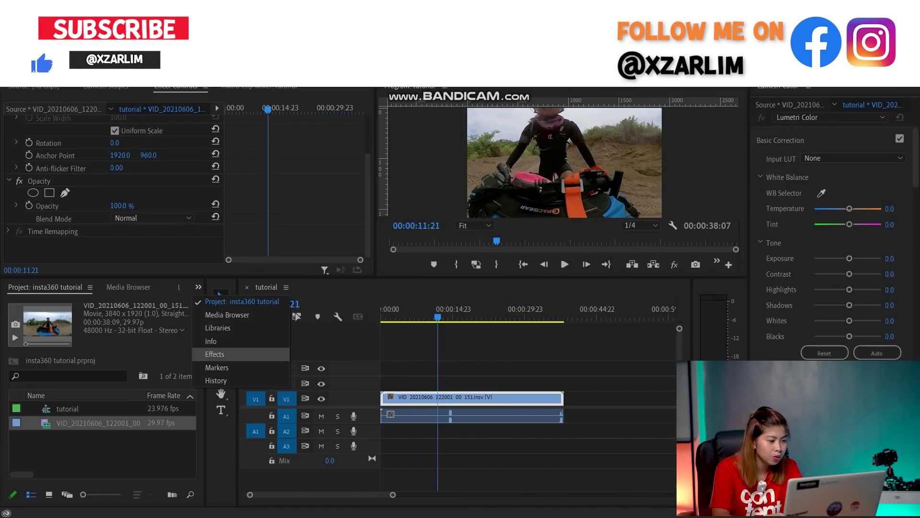
{"action": "left_click", "coordinate": [214, 354]}
{"action": "type", "text": "gopro"}
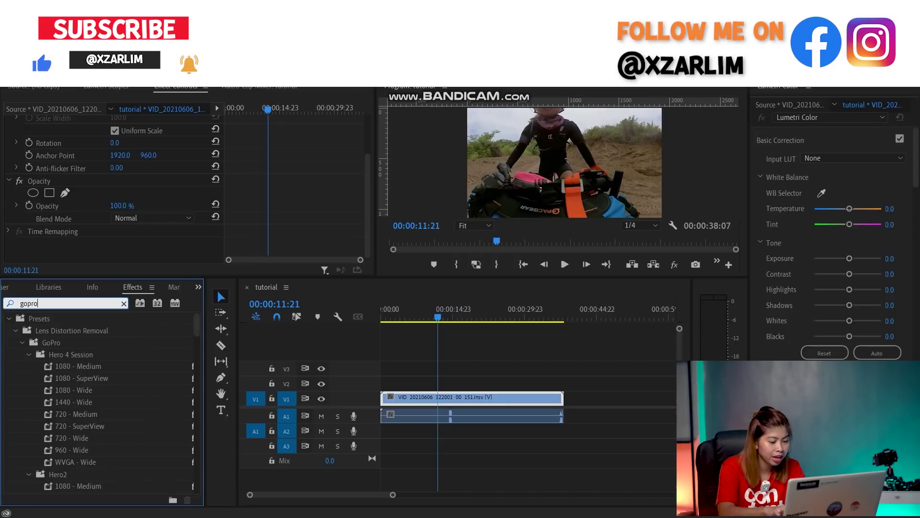
{"action": "left_click_drag", "start_coordinate": [197, 324], "coordinate": [197, 481]}
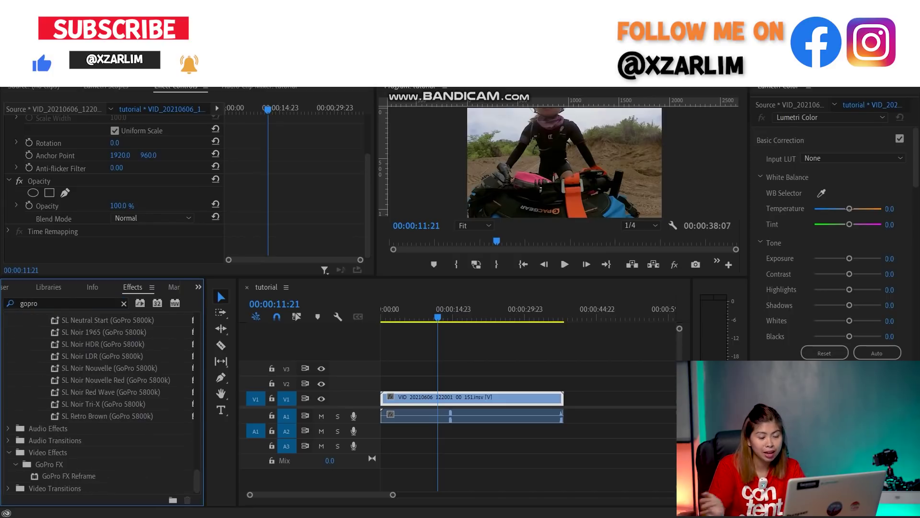
{"action": "left_click_drag", "start_coordinate": [513, 398], "coordinate": [500, 398]}
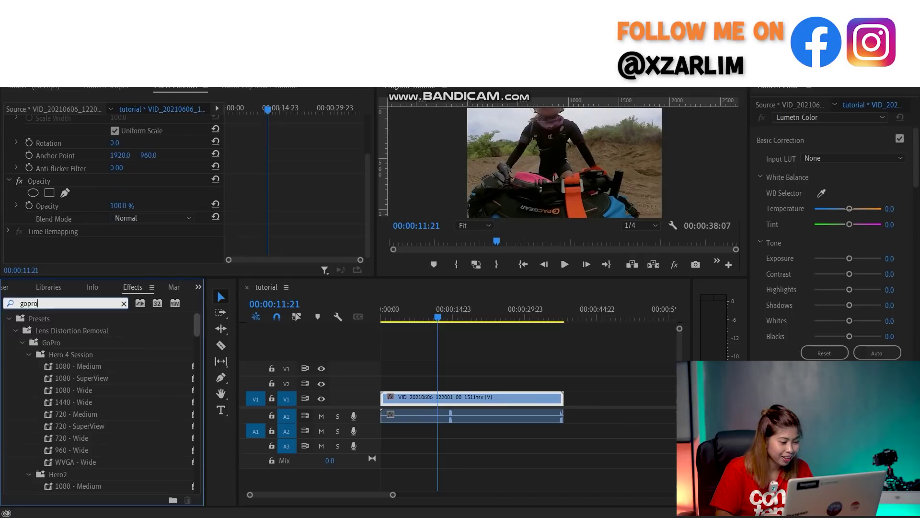
{"action": "left_click_drag", "start_coordinate": [197, 324], "coordinate": [196, 481]}
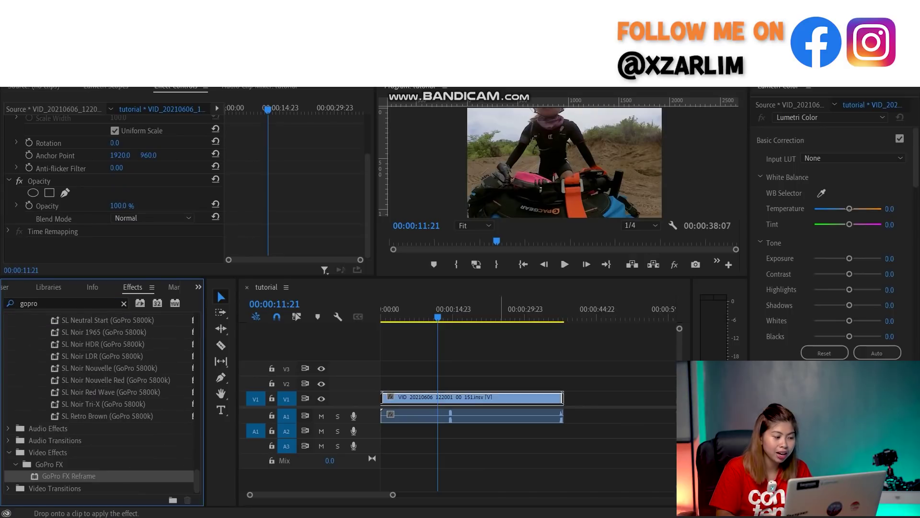
Step: Reduce Zoom (Camera) to 30 in GoPro FX Reframe and play the clip from the start
{"action": "scroll", "coordinate": [112, 187], "scroll_direction": "down", "scroll_amount": 4}
{"action": "mouse_move", "coordinate": [118, 219]}
{"action": "left_mouse_down"}
{"action": "mouse_move", "coordinate": [100, 219]}
{"action": "mouse_move", "coordinate": [142, 218]}
{"action": "mouse_move", "coordinate": [109, 218]}
{"action": "left_mouse_up"}
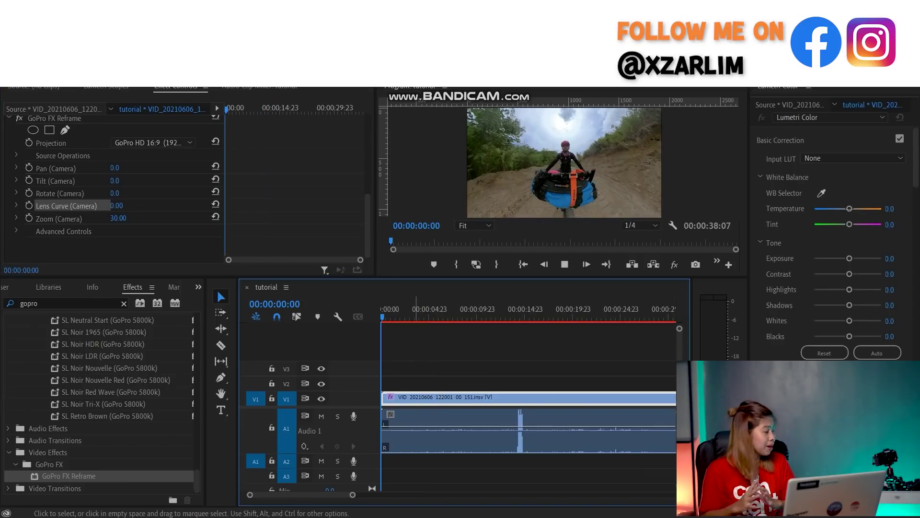
{"action": "key", "text": "space"}
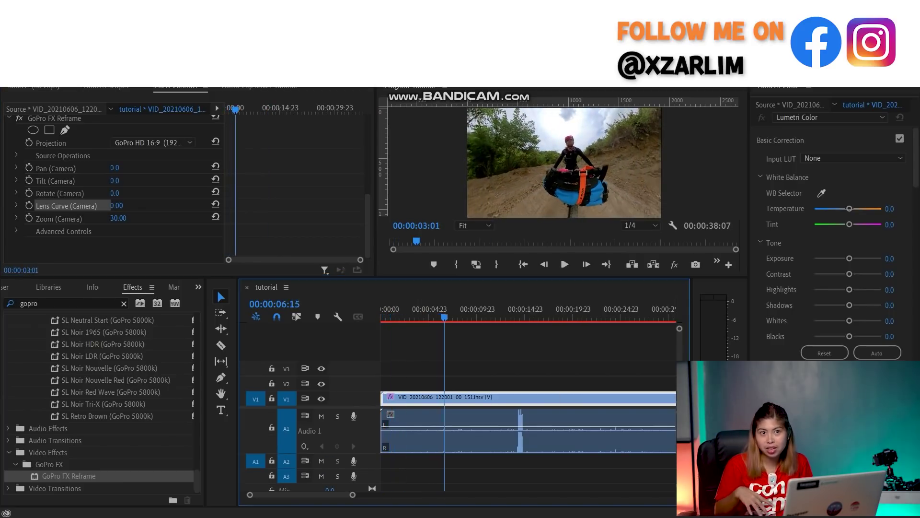
{"action": "key", "text": "space"}
{"action": "key", "text": "minus"}
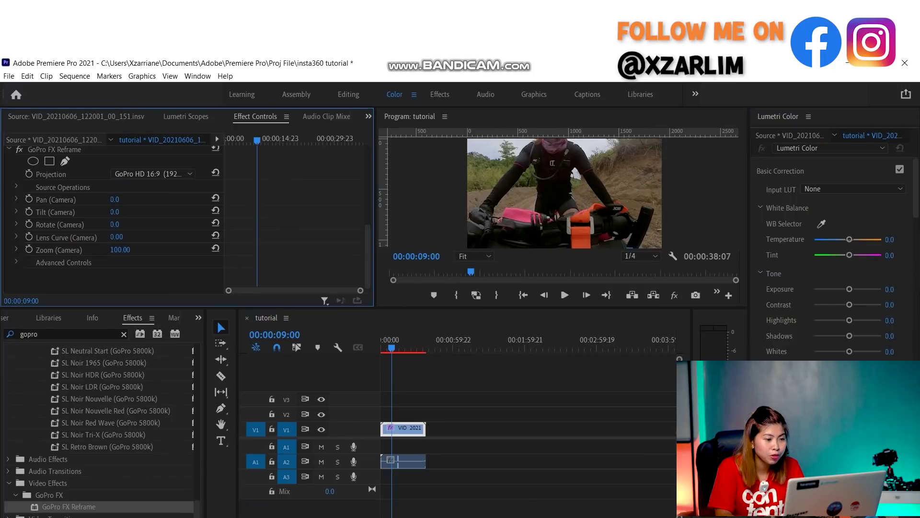
Step: Check the frame in an enlarged preview and choose GoPro HD 16:9 (1920x1080) as the Reframe projection
{"action": "key", "text": "grave"}
{"action": "key", "text": "minus"}
{"action": "key", "text": "minus"}
{"action": "key", "text": "grave"}
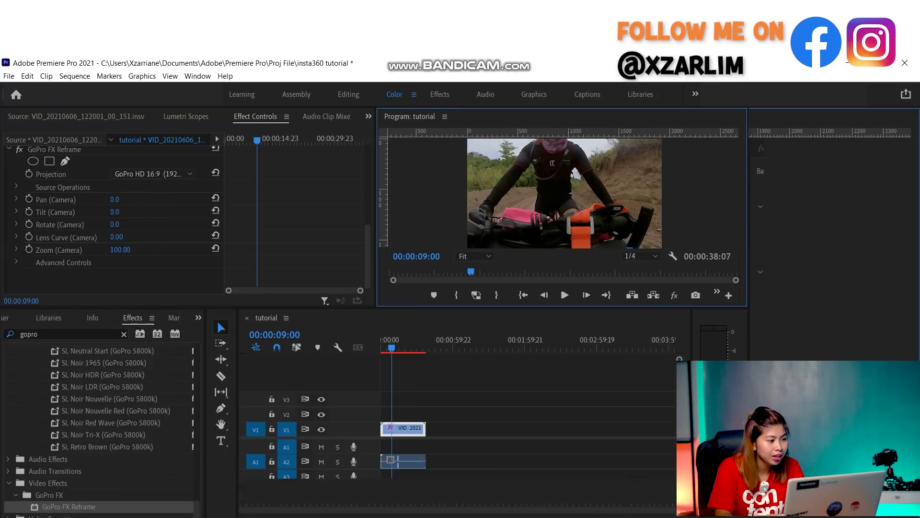
{"action": "left_click", "coordinate": [153, 173]}
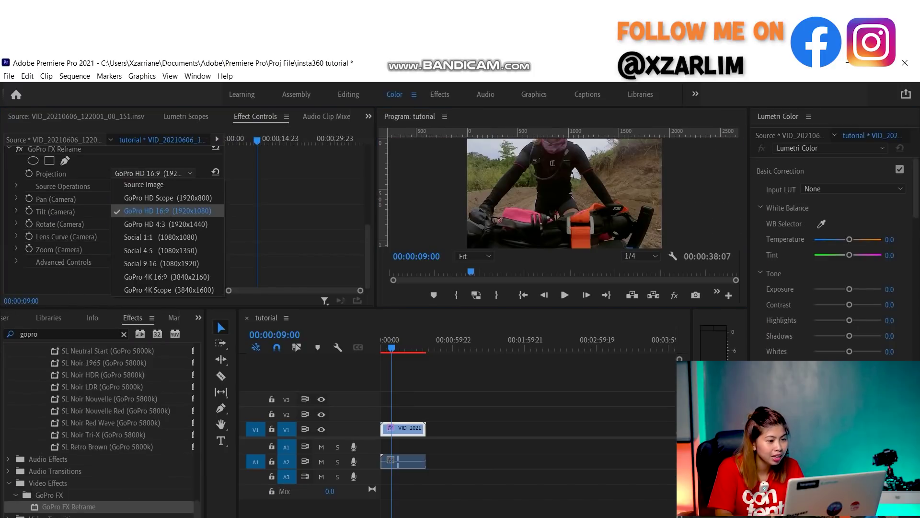
{"action": "left_click", "coordinate": [163, 210]}
Step: Lower Zoom (Camera) to 18 and set Pan (Camera) to -6°, checking the framing in an enlarged preview
{"action": "left_click_drag", "start_coordinate": [120, 249], "coordinate": [77, 248]}
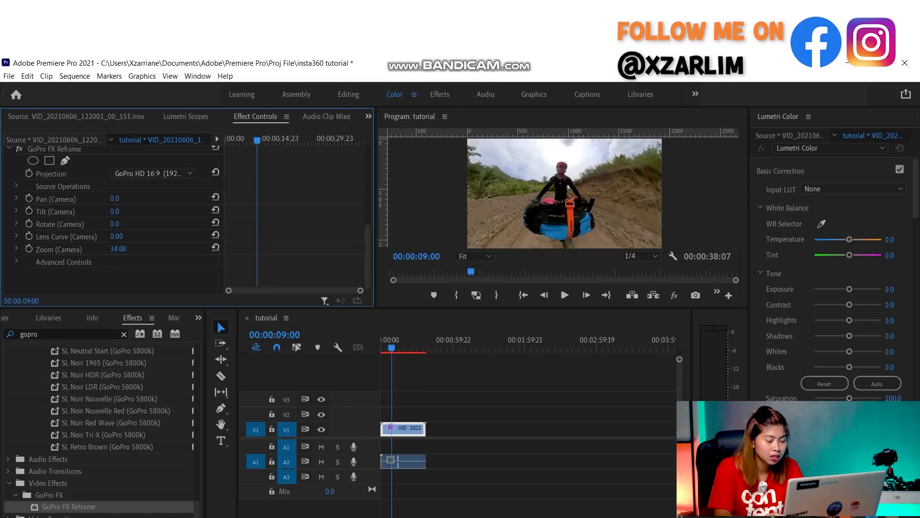
{"action": "left_click_drag", "start_coordinate": [77, 249], "coordinate": [80, 249]}
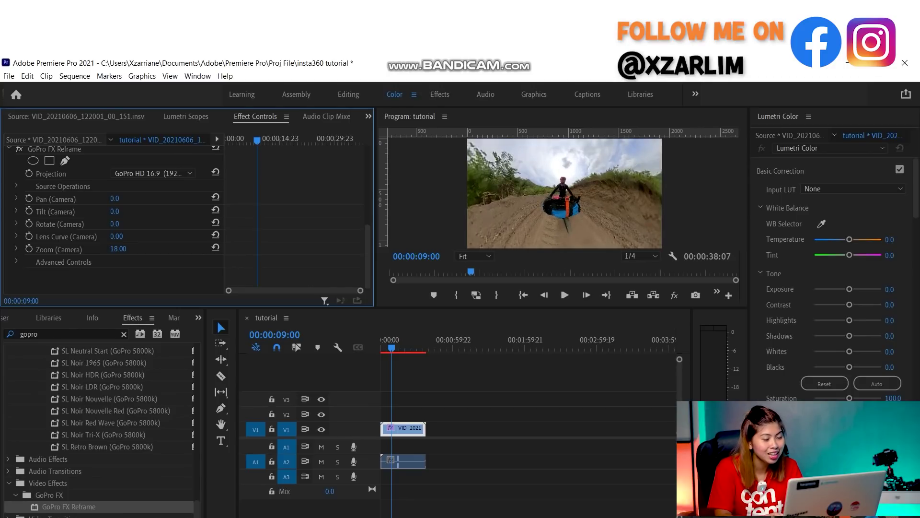
{"action": "key", "text": "grave"}
{"action": "key", "text": "grave"}
{"action": "key", "text": "grave"}
{"action": "key", "text": "grave"}
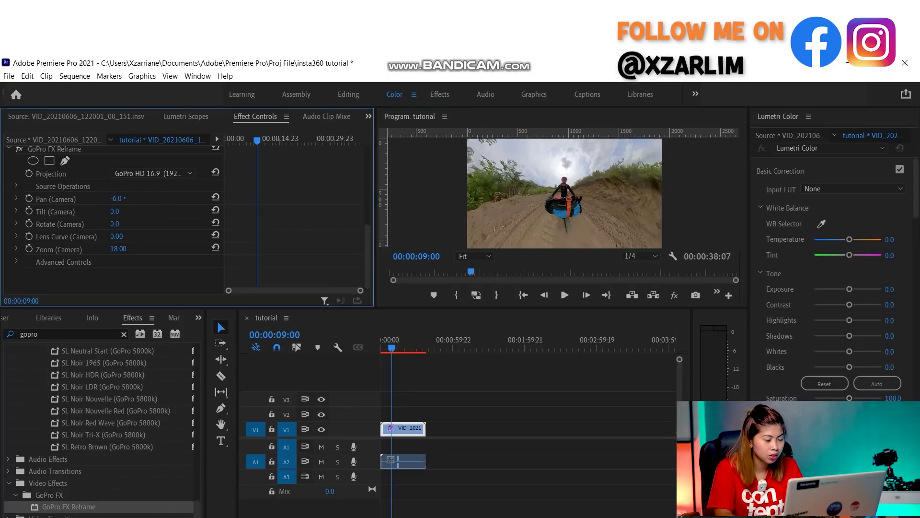
{"action": "key", "text": "grave"}
{"action": "key", "text": "grave"}
Step: Set Zoom (Camera) to 37 and Lens Curve (Camera) to 20
{"action": "mouse_move", "coordinate": [118, 249]}
{"action": "left_mouse_down"}
{"action": "mouse_move", "coordinate": [144, 249]}
{"action": "mouse_move", "coordinate": [129, 249]}
{"action": "left_mouse_up"}
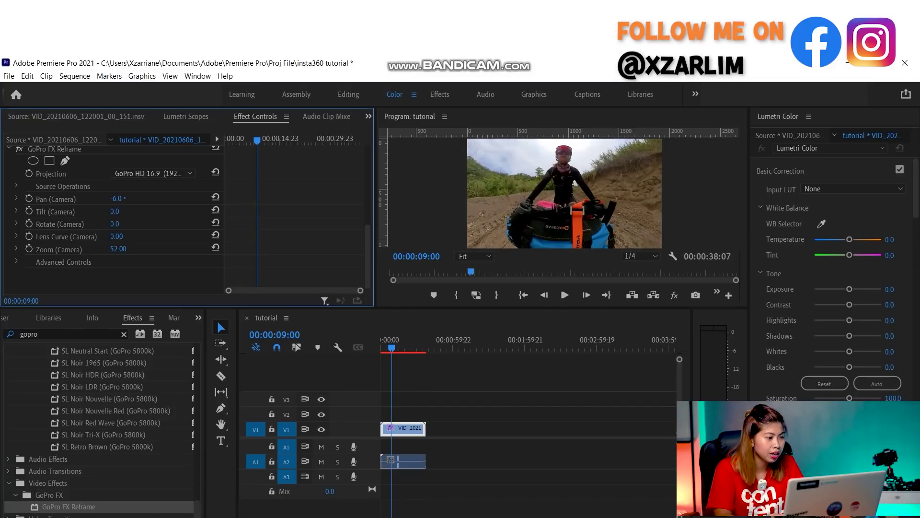
{"action": "mouse_move", "coordinate": [118, 249]}
{"action": "left_mouse_down"}
{"action": "mouse_move", "coordinate": [126, 249]}
{"action": "mouse_move", "coordinate": [119, 249]}
{"action": "left_mouse_up"}
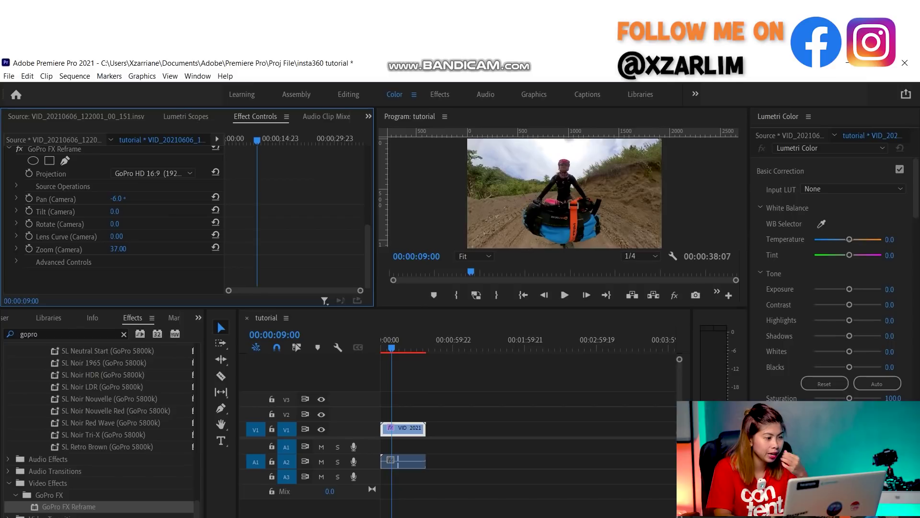
{"action": "mouse_move", "coordinate": [117, 236]}
{"action": "left_mouse_down"}
{"action": "mouse_move", "coordinate": [154, 237]}
{"action": "mouse_move", "coordinate": [126, 236]}
{"action": "left_mouse_up"}
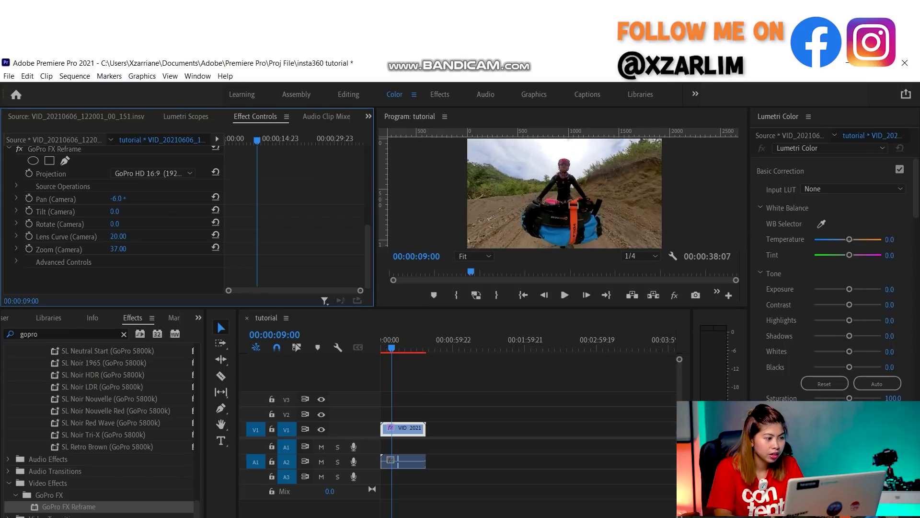
Step: Try out different Rotate and Pan (Camera) values, and bring Pan back to -6°
{"action": "left_click_drag", "start_coordinate": [114, 224], "coordinate": [212, 198]}
{"action": "key", "text": "ctrl+z"}
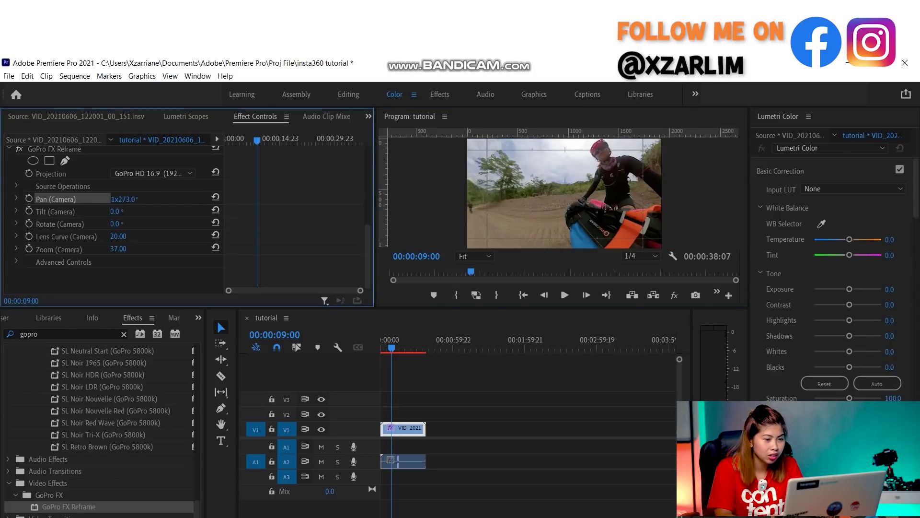
{"action": "left_click_drag", "start_coordinate": [122, 198], "coordinate": [44, 198]}
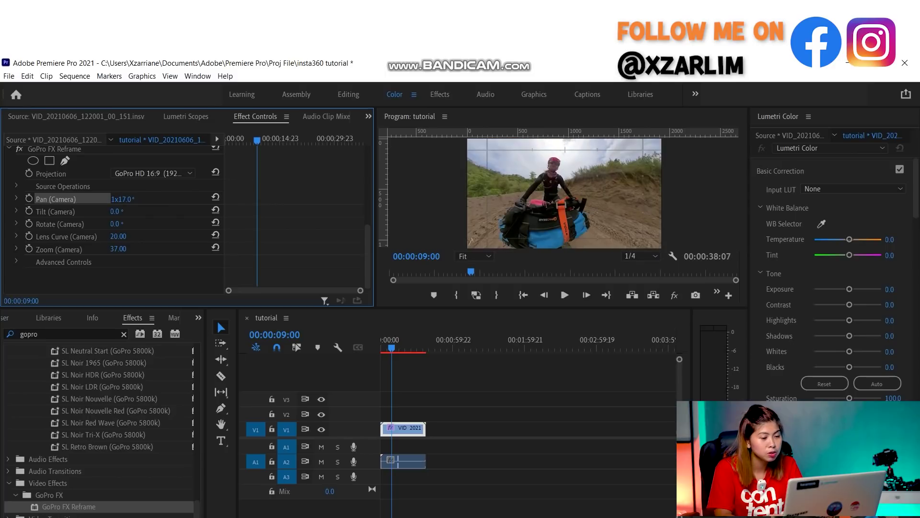
{"action": "left_click_drag", "start_coordinate": [120, 198], "coordinate": [45, 198]}
{"action": "left_click_drag", "start_coordinate": [117, 198], "coordinate": [79, 198]}
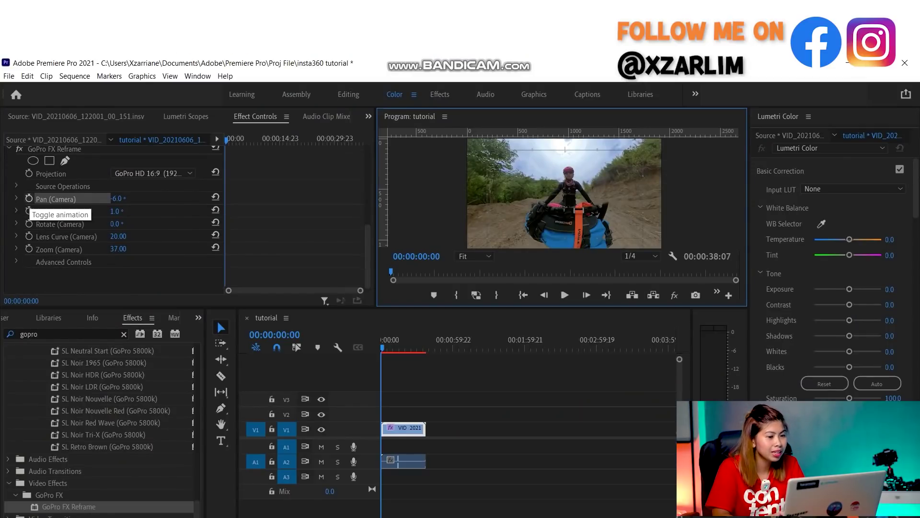
Step: Turn on keyframing for Pan, Tilt, Rotate, Lens Curve and Zoom (Camera) at the start of the clip
{"action": "left_click", "coordinate": [29, 211]}
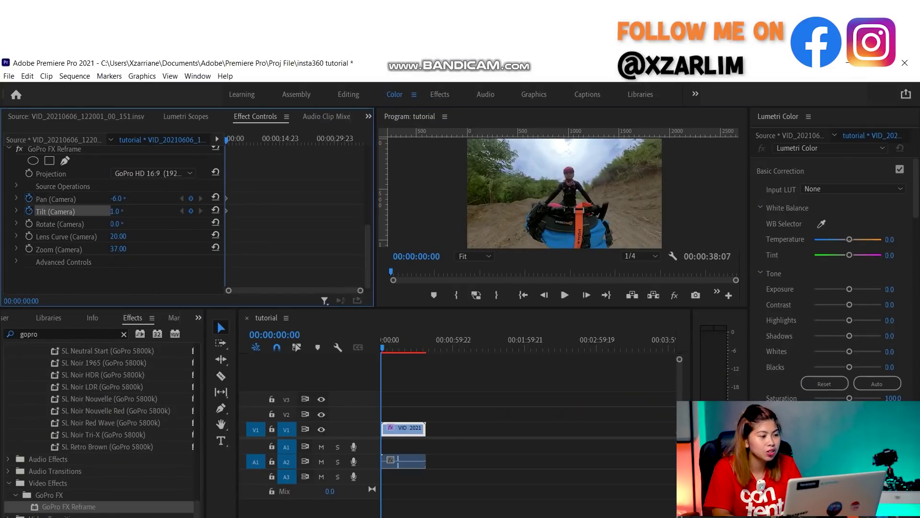
{"action": "key", "text": "grave"}
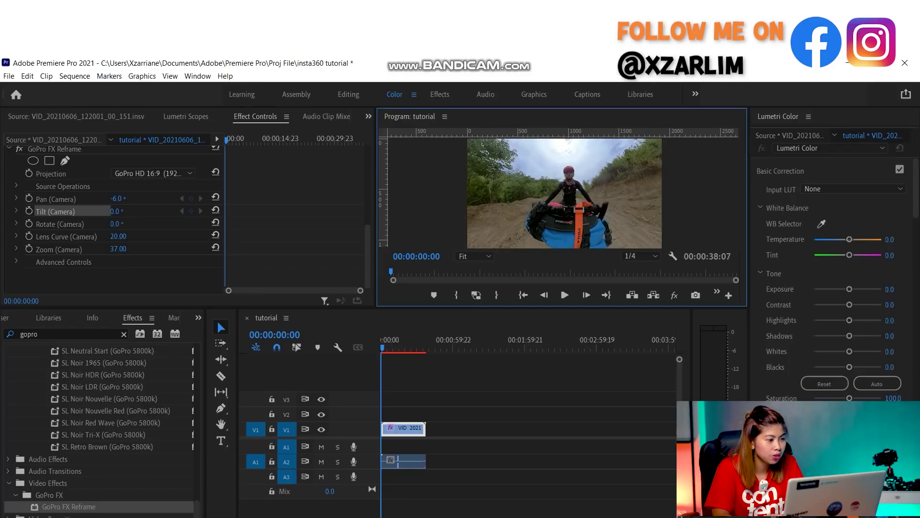
{"action": "left_click", "coordinate": [29, 198]}
{"action": "left_click", "coordinate": [29, 211]}
{"action": "left_click", "coordinate": [29, 223]}
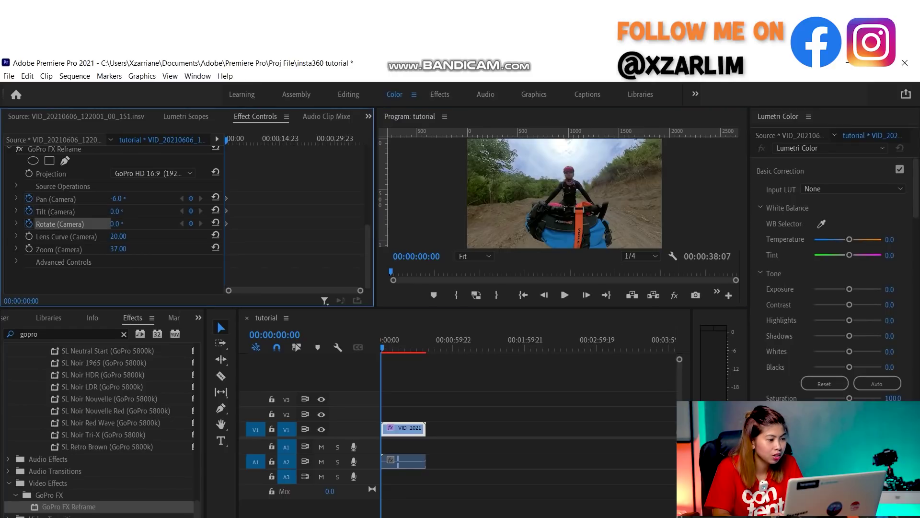
{"action": "left_click", "coordinate": [29, 236]}
{"action": "left_click", "coordinate": [28, 248]}
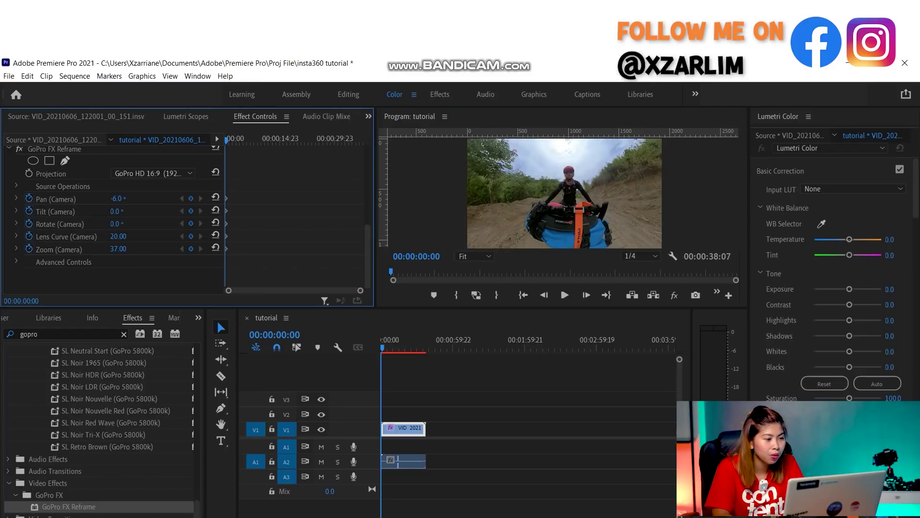
Step: Play the pan animation in an enlarged preview, return to the start, and cut the second Pan (Camera) keyframe
{"action": "key", "text": "space"}
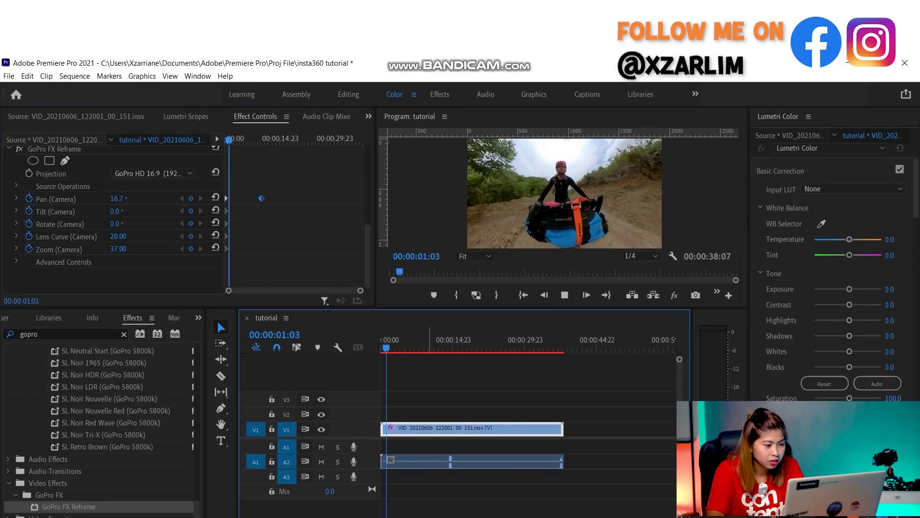
{"action": "key", "text": "grave"}
{"action": "key", "text": "grave"}
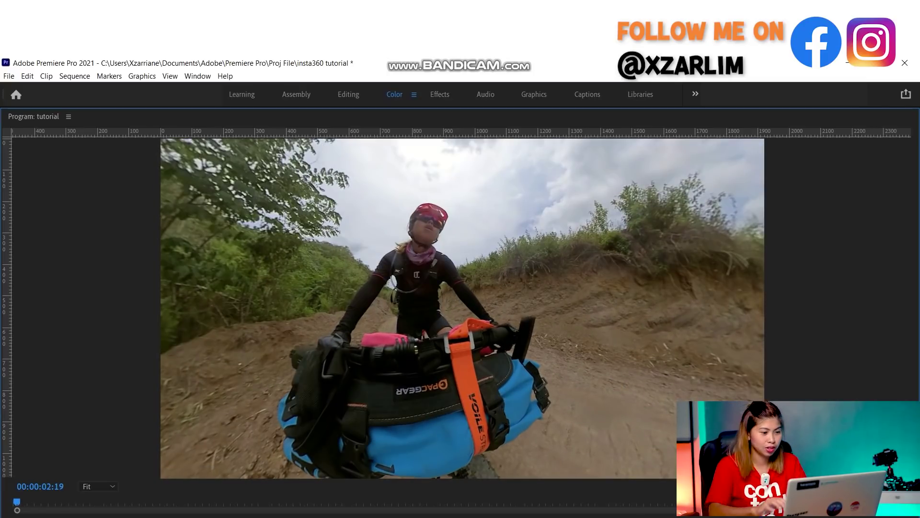
{"action": "key", "text": "grave"}
{"action": "key", "text": "Home"}
{"action": "right_click", "coordinate": [261, 198]}
{"action": "left_click", "coordinate": [287, 221]}
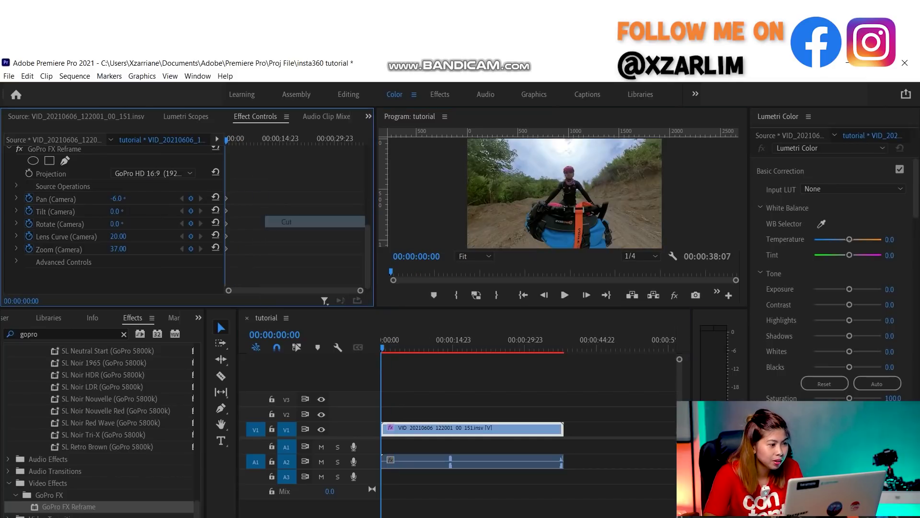
Step: Add a Pan (Camera) keyframe of 207° at 00:00:01:20 and move it to about 15 seconds into the clip
{"action": "key", "text": "space"}
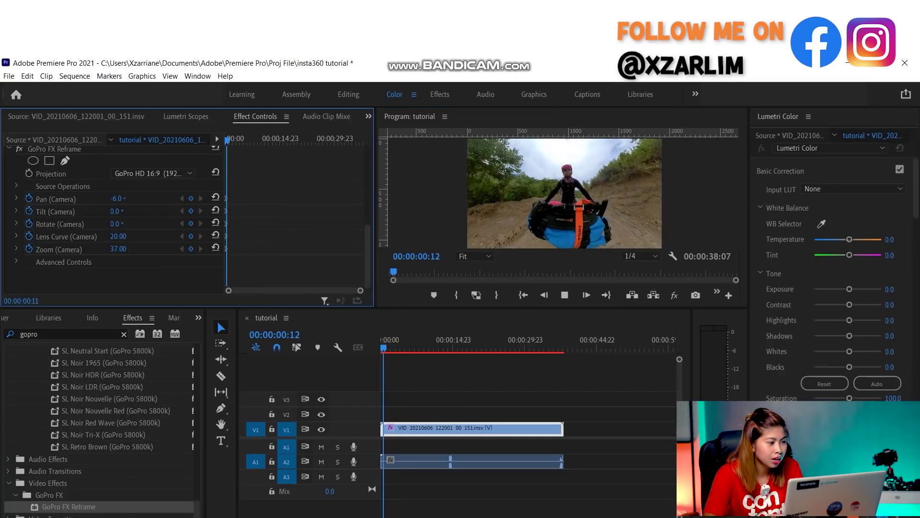
{"action": "key", "text": "space"}
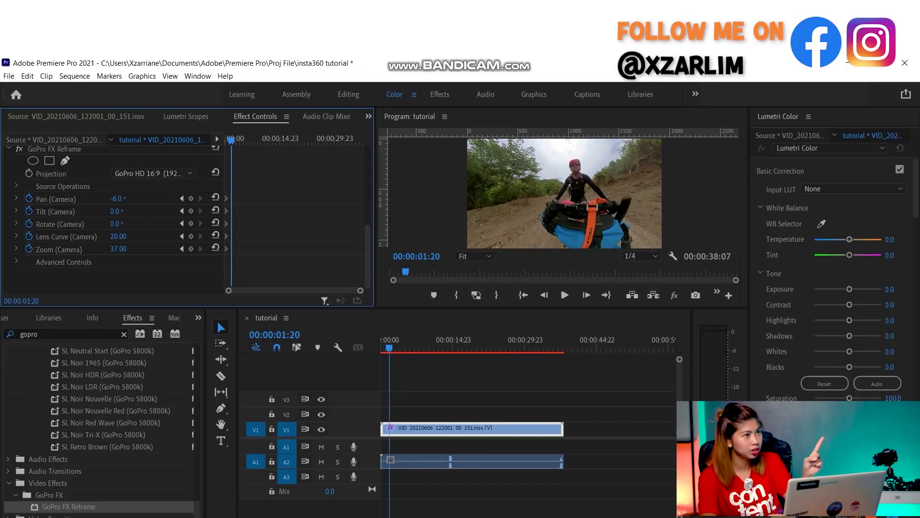
{"action": "left_click_drag", "start_coordinate": [117, 199], "coordinate": [215, 199]}
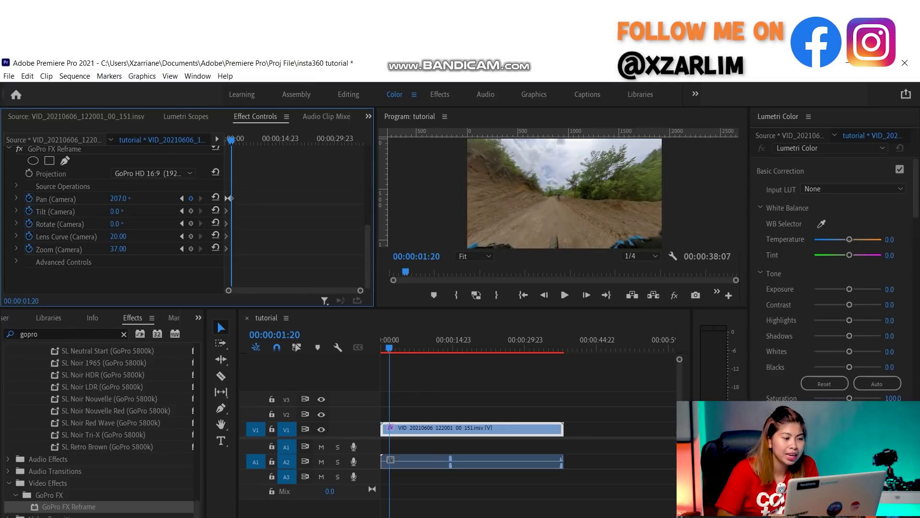
{"action": "left_click_drag", "start_coordinate": [230, 198], "coordinate": [282, 198]}
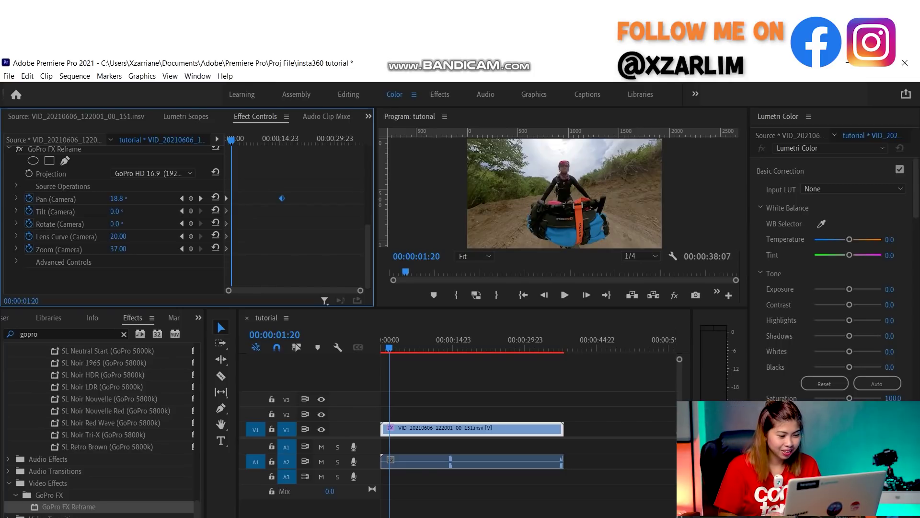
Step: Play the keyframed pan from the start of the clip in an enlarged preview to check its speed
{"action": "left_click_drag", "start_coordinate": [232, 140], "coordinate": [226, 140]}
{"action": "key", "text": "grave"}
{"action": "key", "text": "space"}
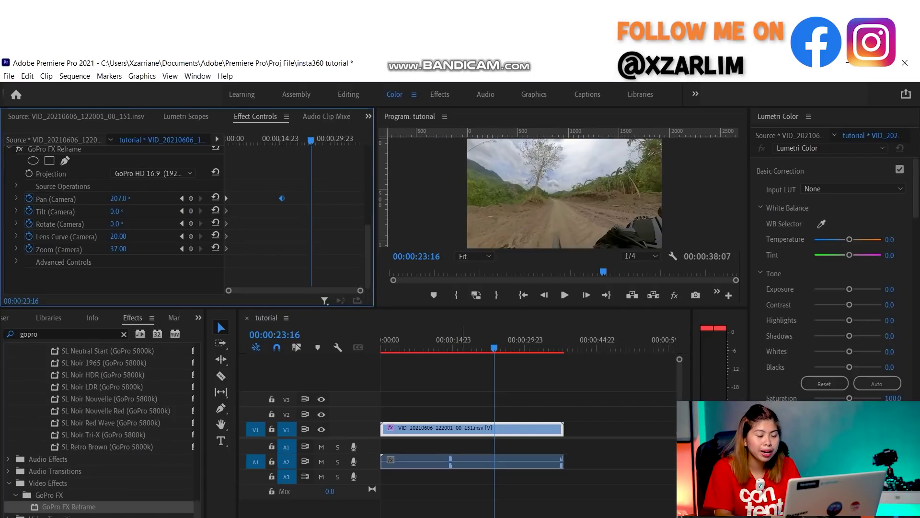
{"action": "left_click_drag", "start_coordinate": [494, 348], "coordinate": [381, 348]}
{"action": "key", "text": "grave"}
{"action": "key", "text": "grave"}
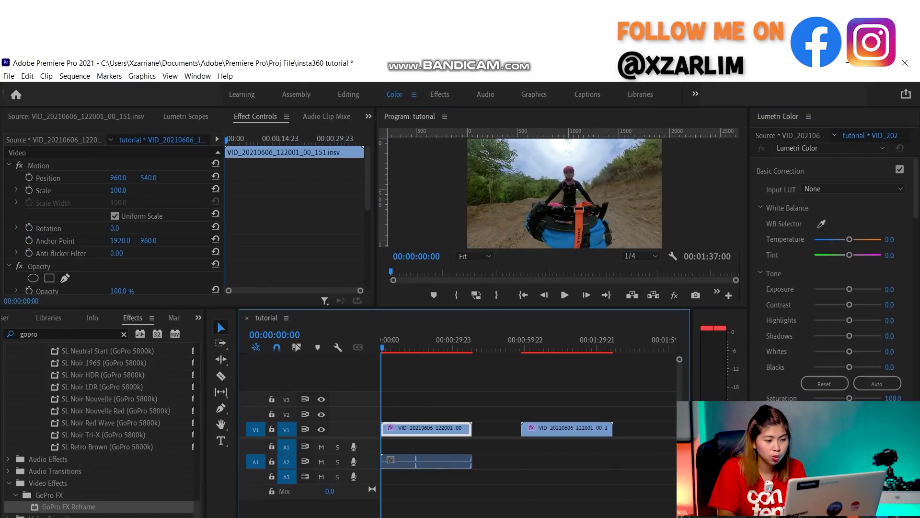
Step: Turn off keyframing for Pan, Tilt, Rotate, Lens Curve and Zoom (Camera) on the first clip, deleting their existing keyframes
{"action": "scroll", "coordinate": [115, 220], "scroll_direction": "down", "scroll_amount": 5}
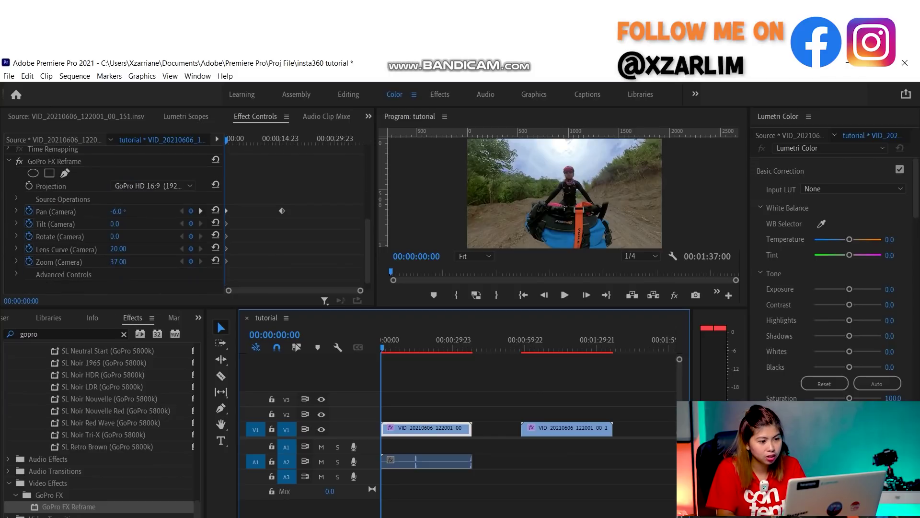
{"action": "left_click", "coordinate": [29, 211]}
{"action": "left_click", "coordinate": [499, 323]}
{"action": "key", "text": "grave"}
{"action": "key", "text": "grave"}
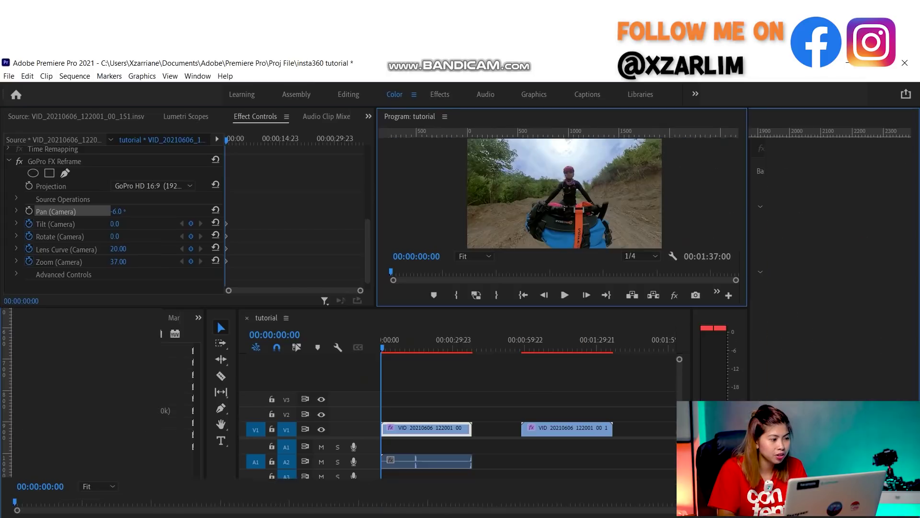
{"action": "left_click", "coordinate": [28, 224]}
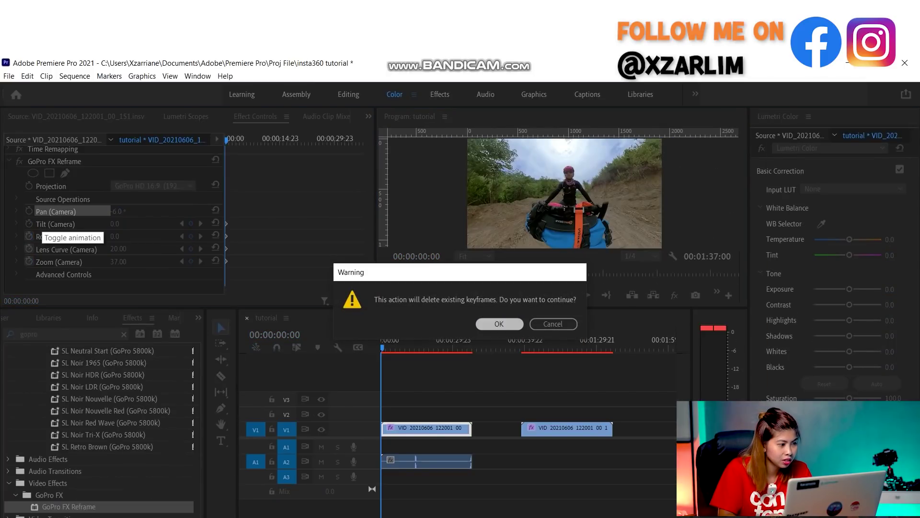
{"action": "key", "text": "Return"}
{"action": "left_click", "coordinate": [29, 236]}
{"action": "key", "text": "Return"}
{"action": "left_click", "coordinate": [29, 248]}
{"action": "key", "text": "Return"}
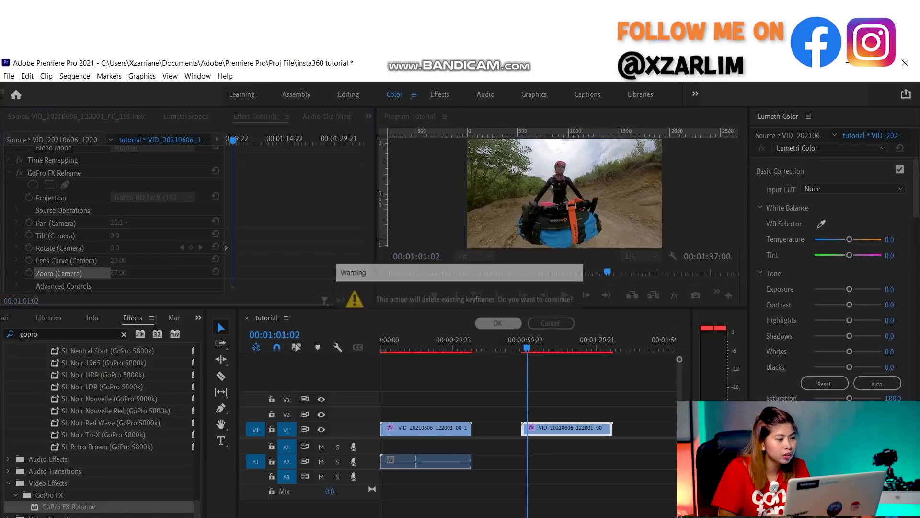
Step: Remove the second clip's Rotate (Camera) keyframing and set its Pan (Camera) to 203.1° so it faces the road
{"action": "key", "text": "Return"}
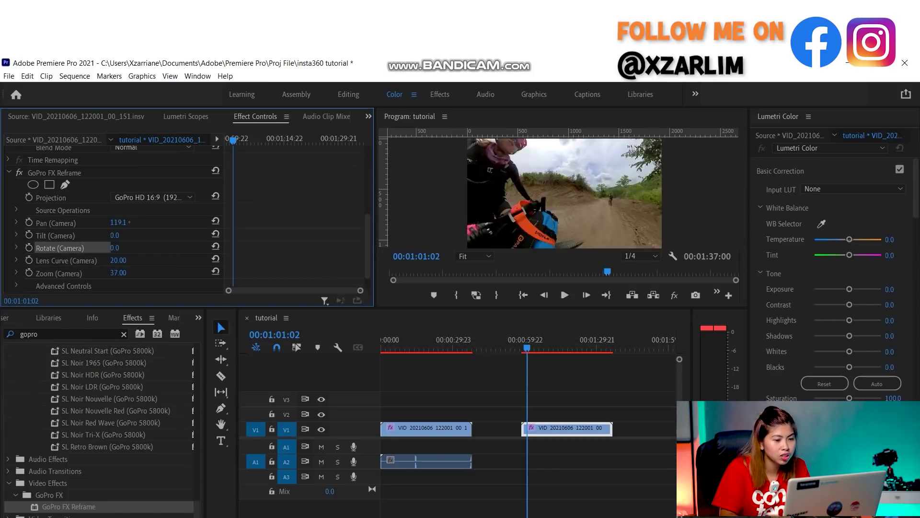
{"action": "key", "text": "grave"}
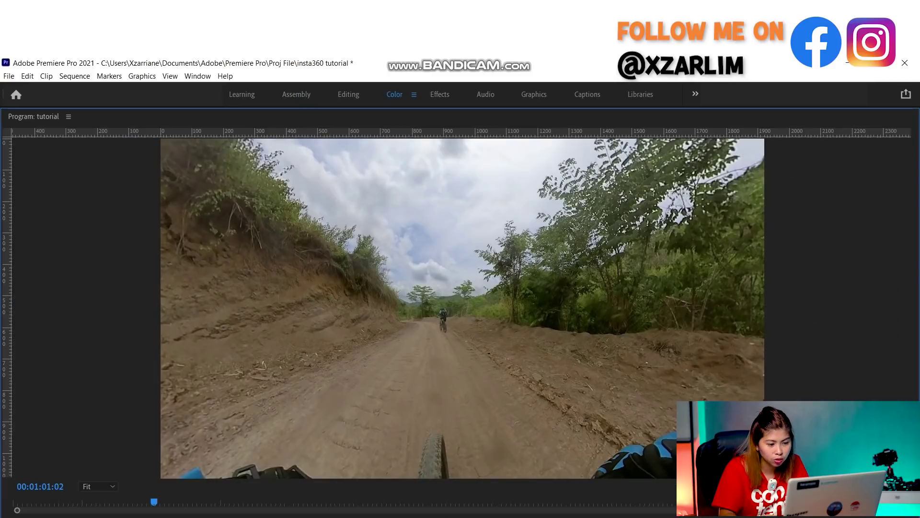
{"action": "key", "text": "grave"}
Step: Stack the second clip on V2 directly above the first clip and place the playhead at 00:00:06:12
{"action": "left_click_drag", "start_coordinate": [592, 427], "coordinate": [452, 413]}
{"action": "key", "text": "minus"}
{"action": "left_click_drag", "start_coordinate": [416, 345], "coordinate": [381, 344]}
{"action": "key", "text": "equal"}
{"action": "key", "text": "equal"}
{"action": "left_click", "coordinate": [414, 341]}
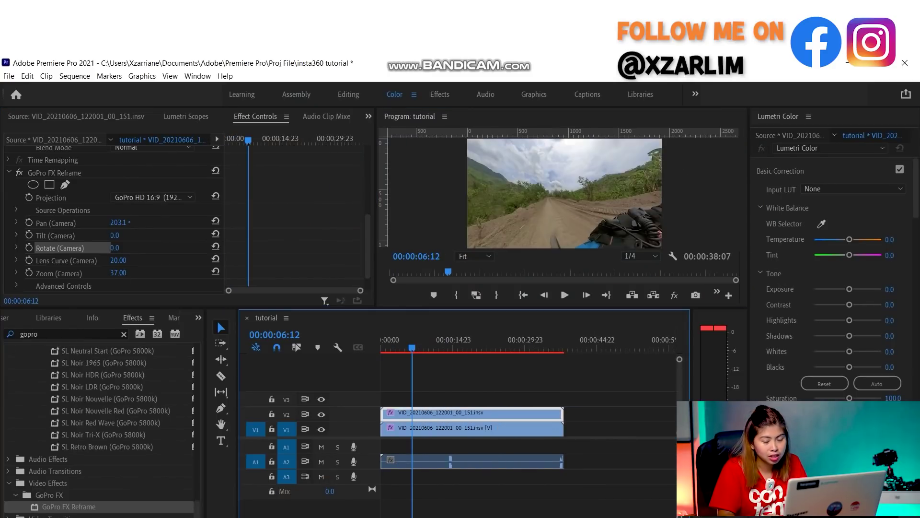
{"action": "key", "text": "minus"}
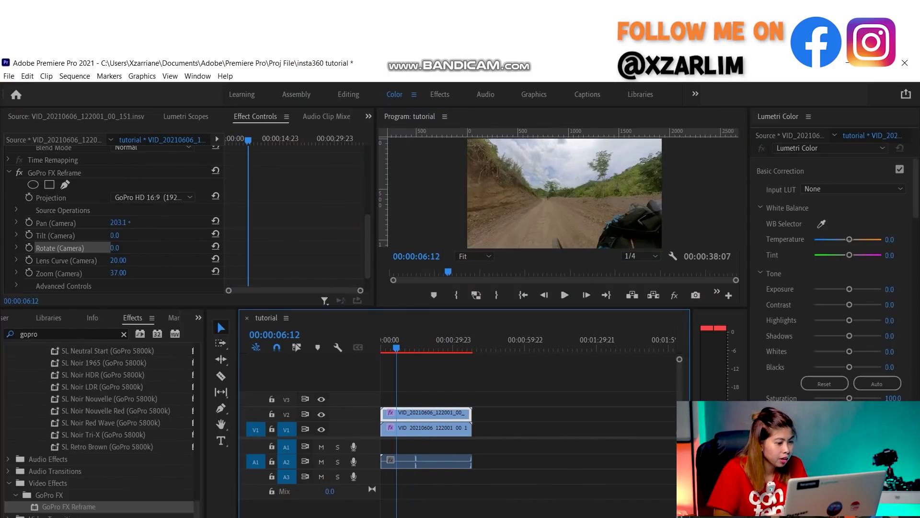
Step: Try to shrink the road-view clip on V2 to a scale of 33
{"action": "scroll", "coordinate": [115, 216], "scroll_direction": "down", "scroll_amount": 1}
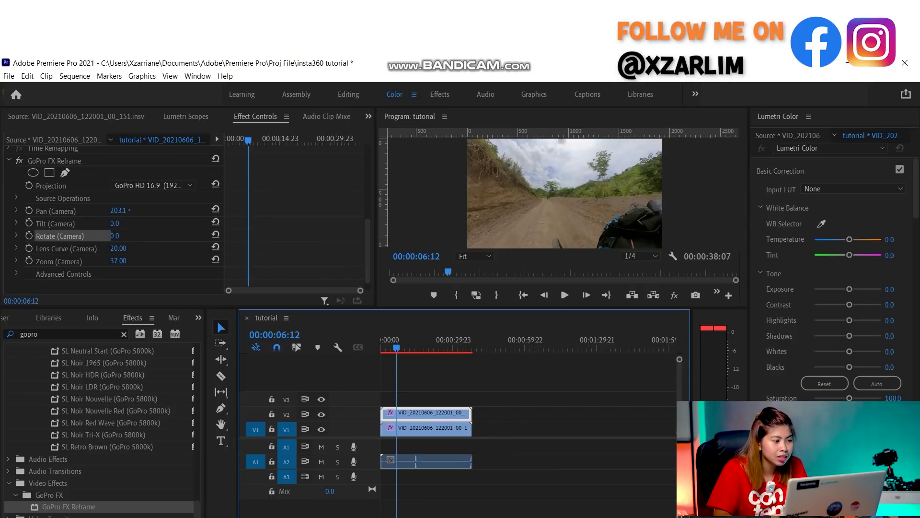
{"action": "scroll", "coordinate": [115, 216], "scroll_direction": "up", "scroll_amount": 12}
{"action": "left_click_drag", "start_coordinate": [118, 190], "coordinate": [85, 190]}
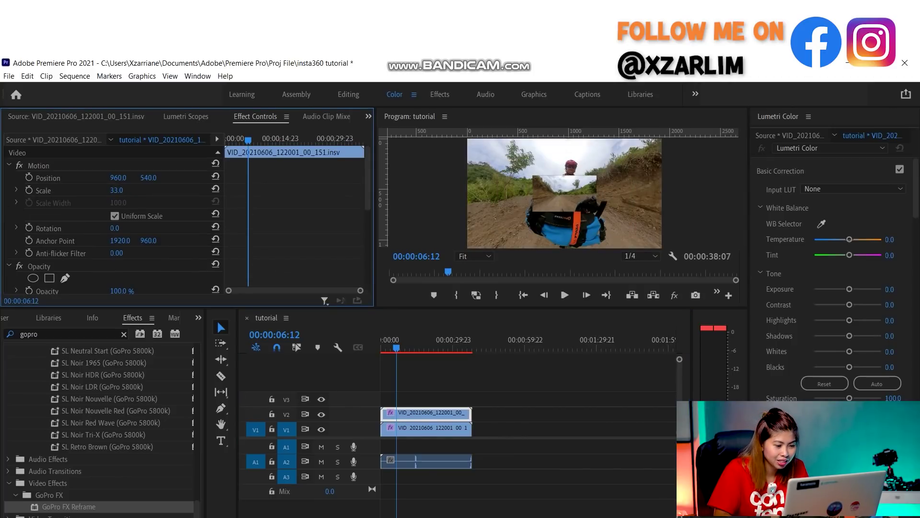
{"action": "key", "text": "ctrl+z"}
Step: Swap the stacked clips so the rider view lies on V2, and set its scale to 58
{"action": "mouse_move", "coordinate": [422, 429]}
{"action": "left_mouse_down"}
{"action": "mouse_move", "coordinate": [421, 399]}
{"action": "mouse_move", "coordinate": [421, 428]}
{"action": "mouse_move", "coordinate": [422, 414]}
{"action": "left_mouse_up"}
{"action": "left_click", "coordinate": [423, 398]}
{"action": "left_click_drag", "start_coordinate": [118, 190], "coordinate": [97, 191]}
Step: Position the rider-view overlay at 1454, 772 over the road view
{"action": "left_click_drag", "start_coordinate": [148, 177], "coordinate": [260, 178]}
{"action": "left_click", "coordinate": [48, 178]}
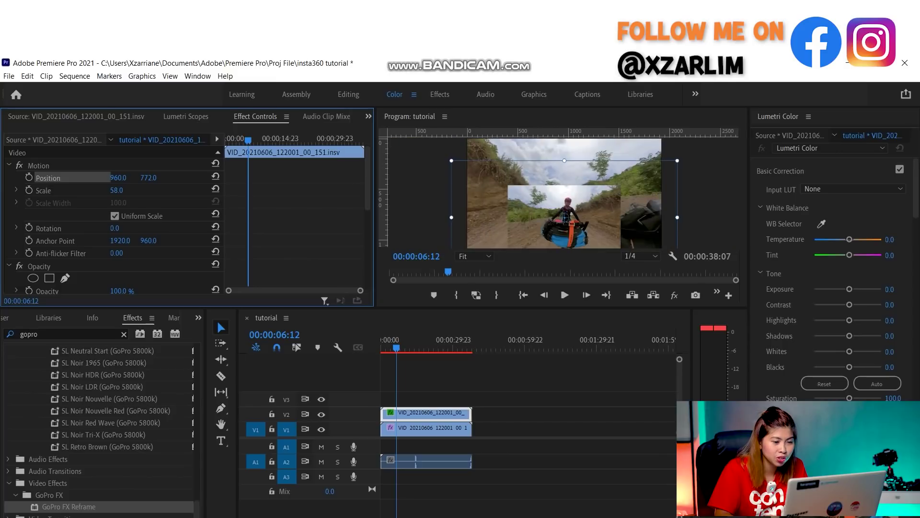
{"action": "left_click_drag", "start_coordinate": [120, 178], "coordinate": [190, 178]}
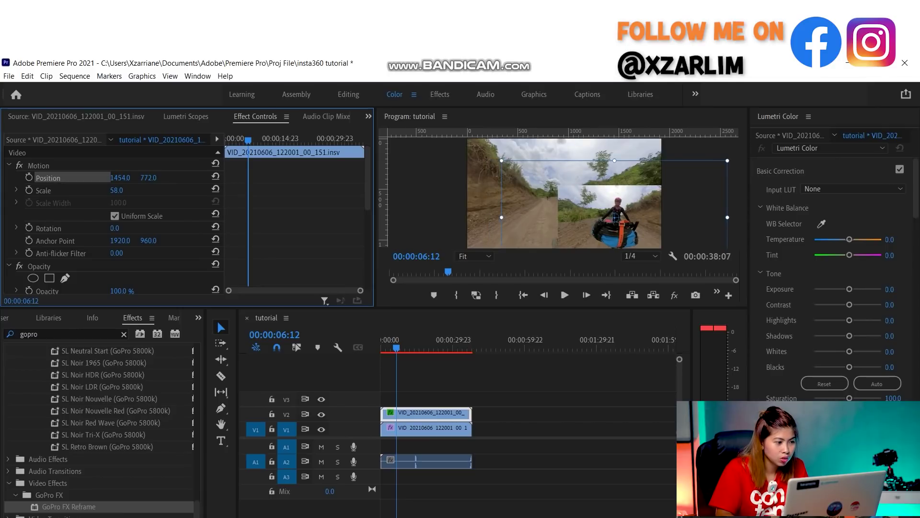
Step: Reframe the rider overlay in GoPro FX Reframe with Zoom 78, Tilt 21° and Pan -4°
{"action": "scroll", "coordinate": [115, 216], "scroll_direction": "down", "scroll_amount": 5}
{"action": "left_click_drag", "start_coordinate": [118, 261], "coordinate": [132, 262]}
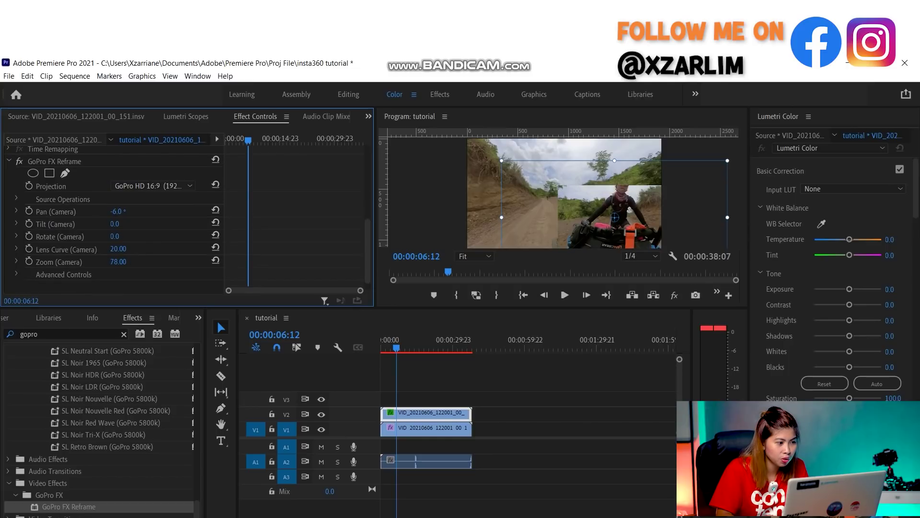
{"action": "left_click_drag", "start_coordinate": [117, 224], "coordinate": [112, 224]}
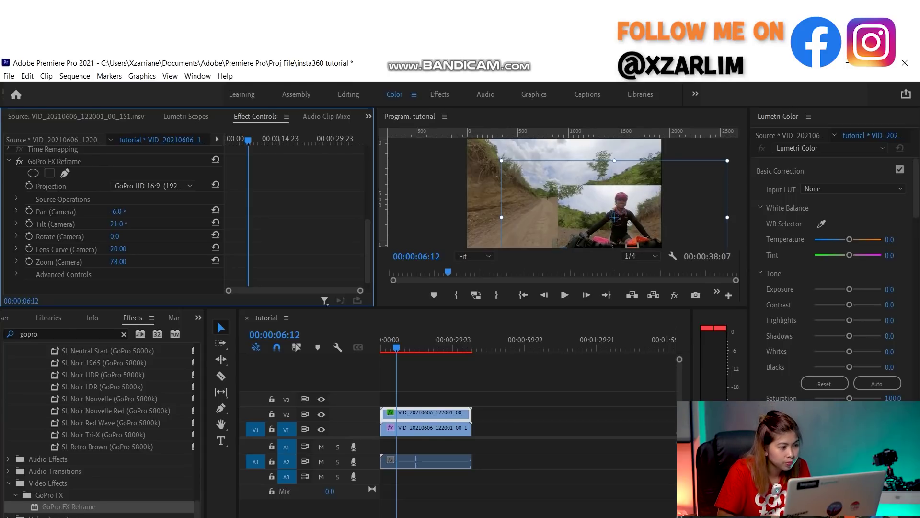
{"action": "left_click_drag", "start_coordinate": [115, 211], "coordinate": [112, 211]}
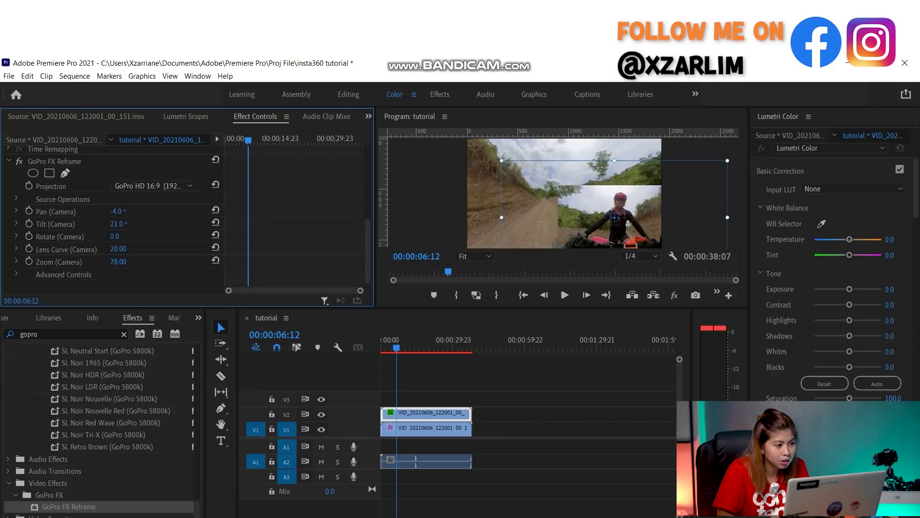
Step: Shift the rider-view overlay on V2 horizontally to position 1482
{"action": "left_click", "coordinate": [422, 429]}
{"action": "key", "text": "shift+5"}
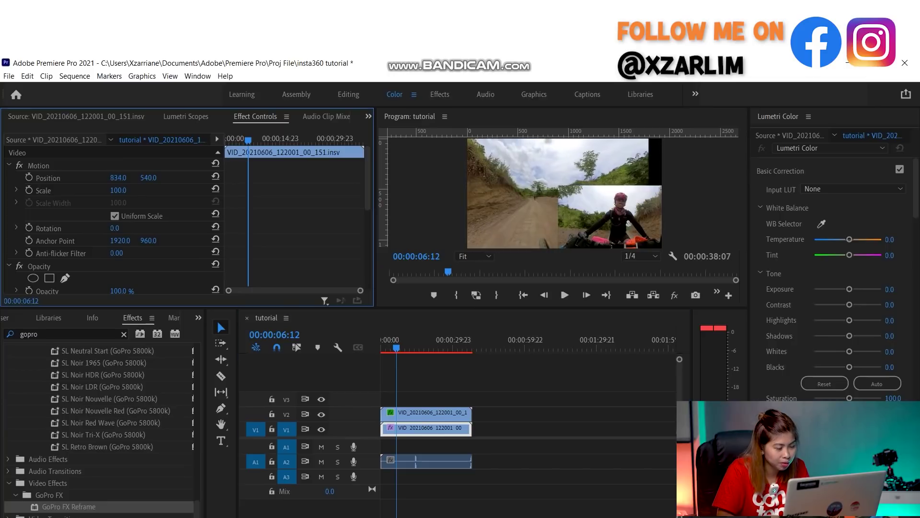
{"action": "left_click", "coordinate": [422, 414]}
{"action": "mouse_move", "coordinate": [120, 178]}
{"action": "left_mouse_down"}
{"action": "mouse_move", "coordinate": [225, 178]}
{"action": "mouse_move", "coordinate": [133, 178]}
{"action": "left_mouse_up"}
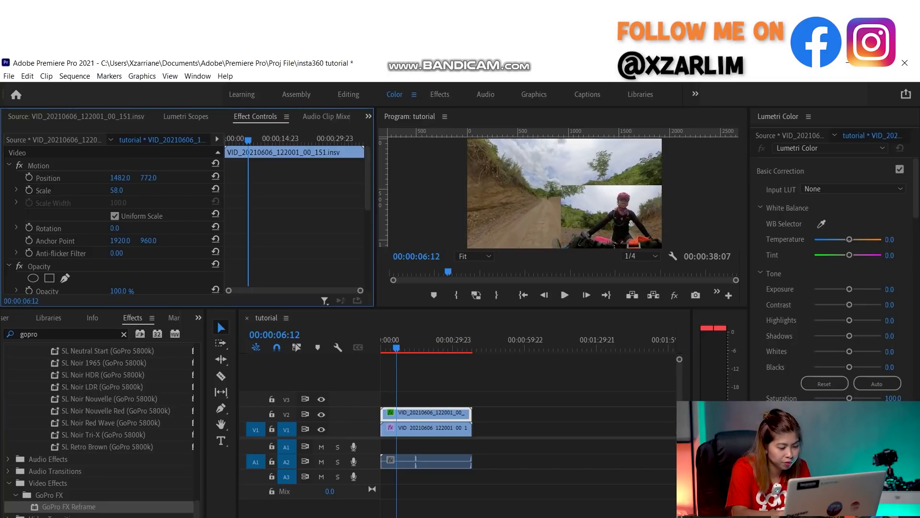
Step: Try overlay scales of 45 and 30, settle on 38, and position the overlay at 1558, 886
{"action": "type", "text": "45"}
{"action": "key", "text": "Return"}
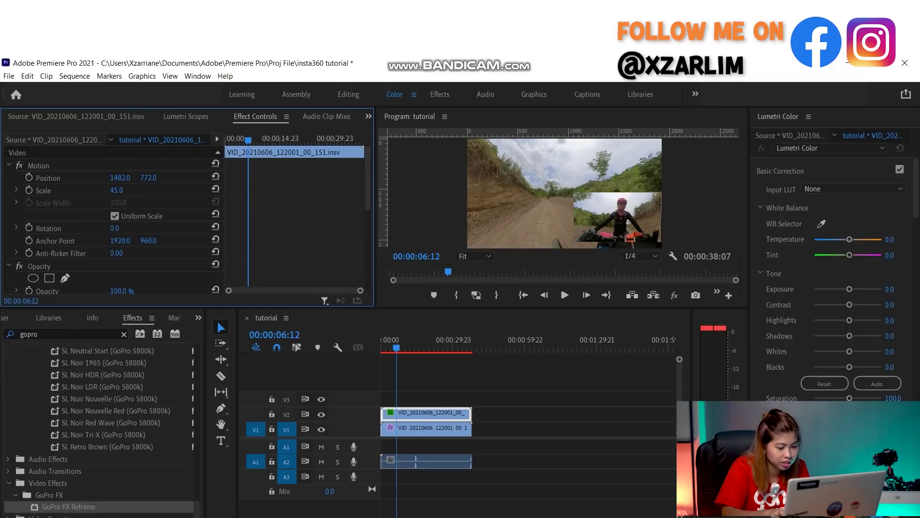
{"action": "type", "text": "30"}
{"action": "key", "text": "Return"}
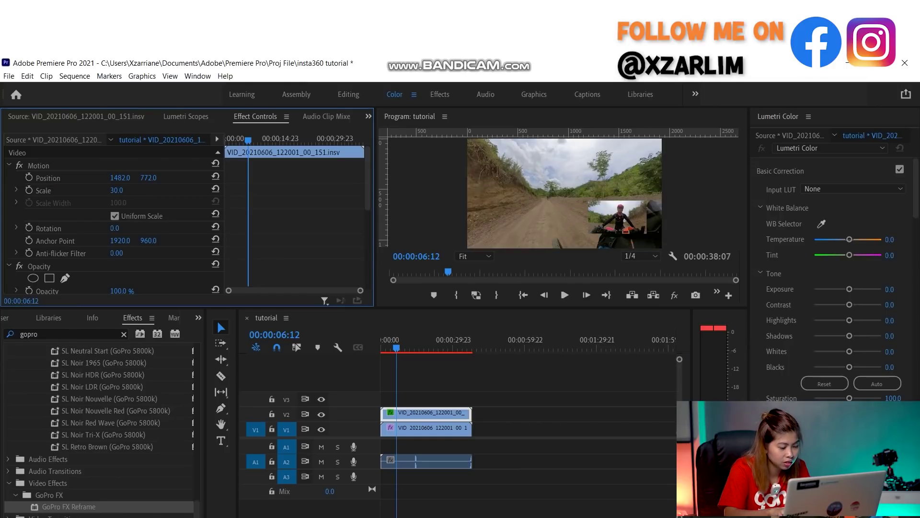
{"action": "type", "text": "38"}
{"action": "key", "text": "Return"}
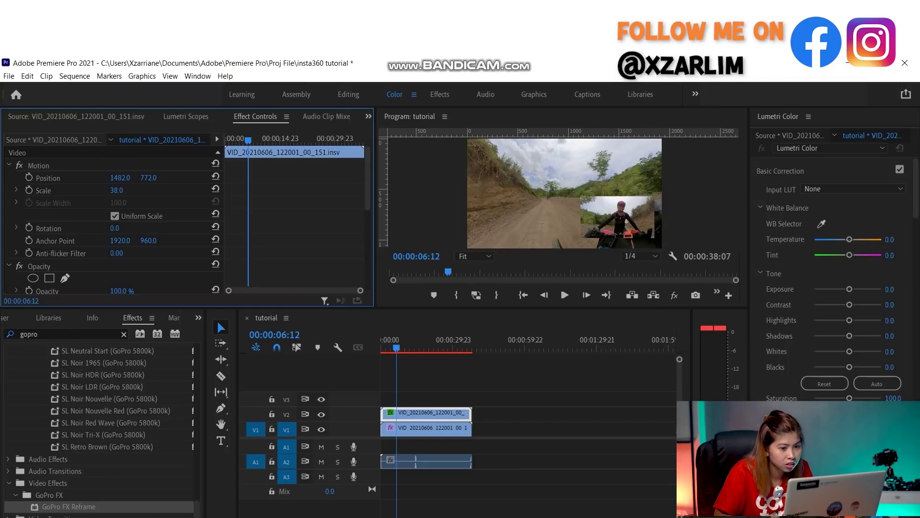
{"action": "left_click_drag", "start_coordinate": [148, 178], "coordinate": [203, 177]}
{"action": "left_click_drag", "start_coordinate": [119, 177], "coordinate": [156, 177]}
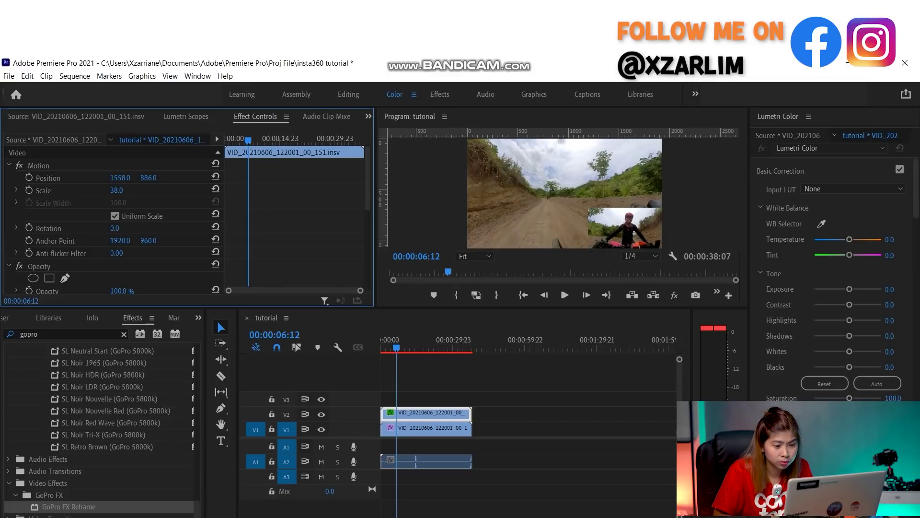
Step: Play the picture-in-picture composition in an enlarged preview, and return to the normal workspace
{"action": "key", "text": "grave"}
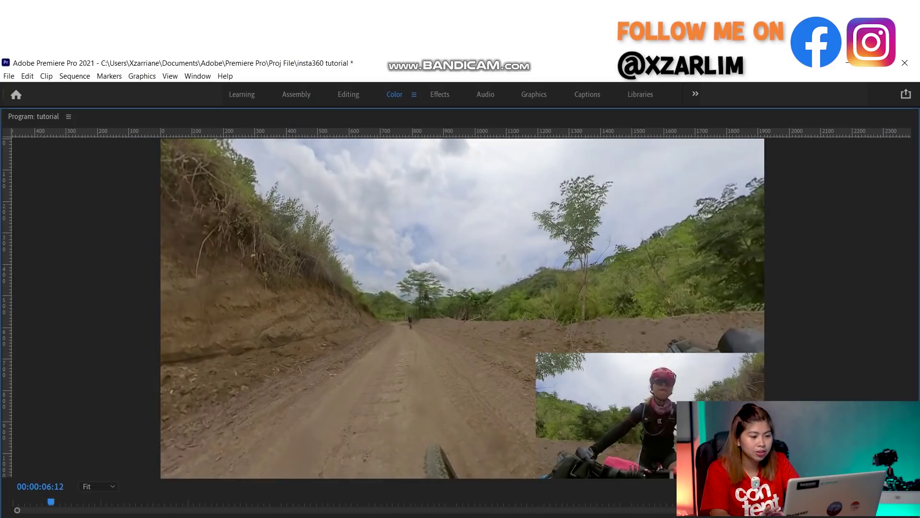
{"action": "key", "text": "space"}
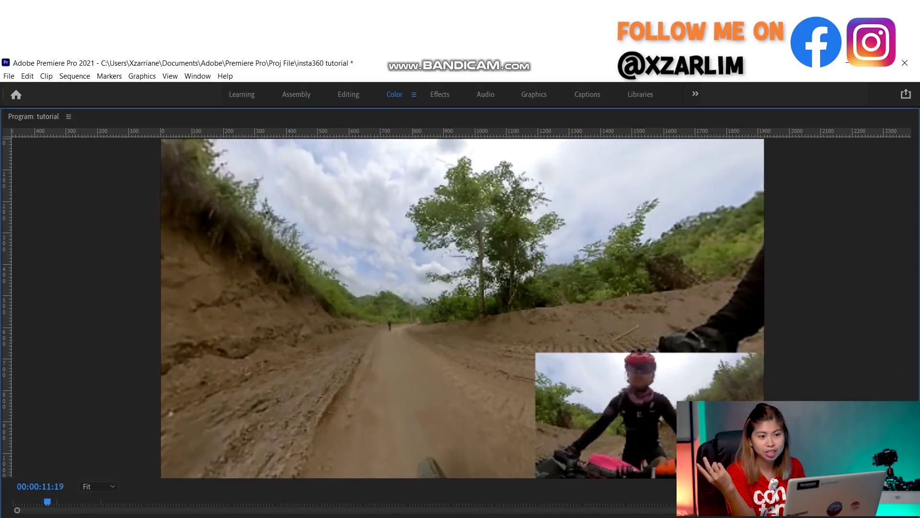
{"action": "key", "text": "space"}
{"action": "key", "text": "grave"}
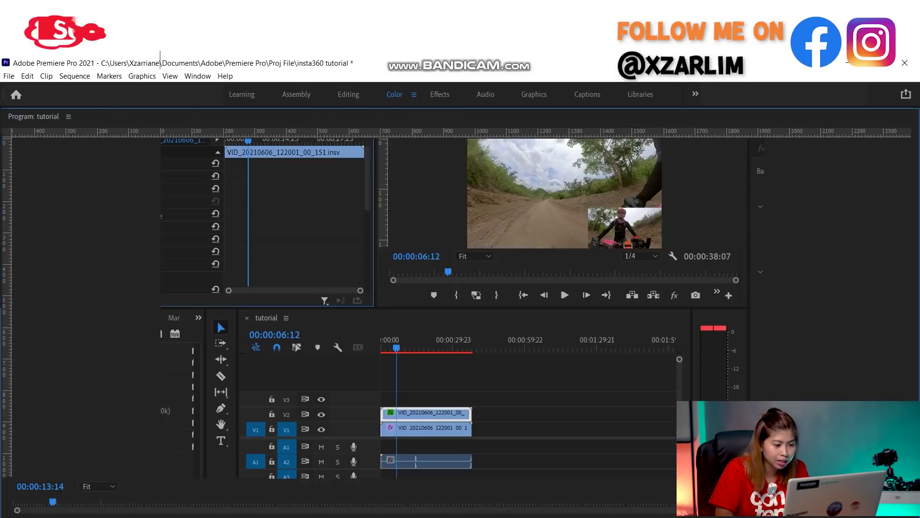
{"action": "key", "text": "shift+3"}
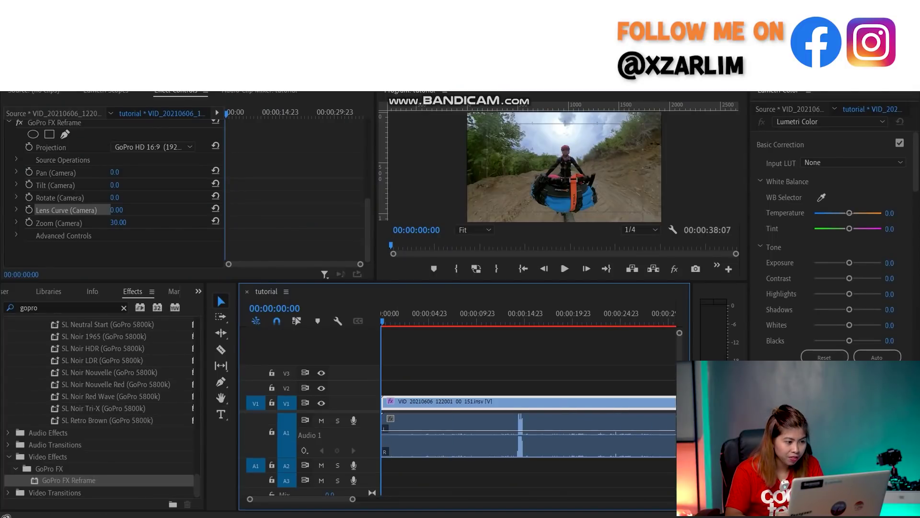
Step: Turn on keyframing for Pan, Tilt, Rotate, Lens Curve and Zoom (Camera) at 00:00:10:00 of the single clip
{"action": "key", "text": "shift+7"}
{"action": "left_click", "coordinate": [425, 313]}
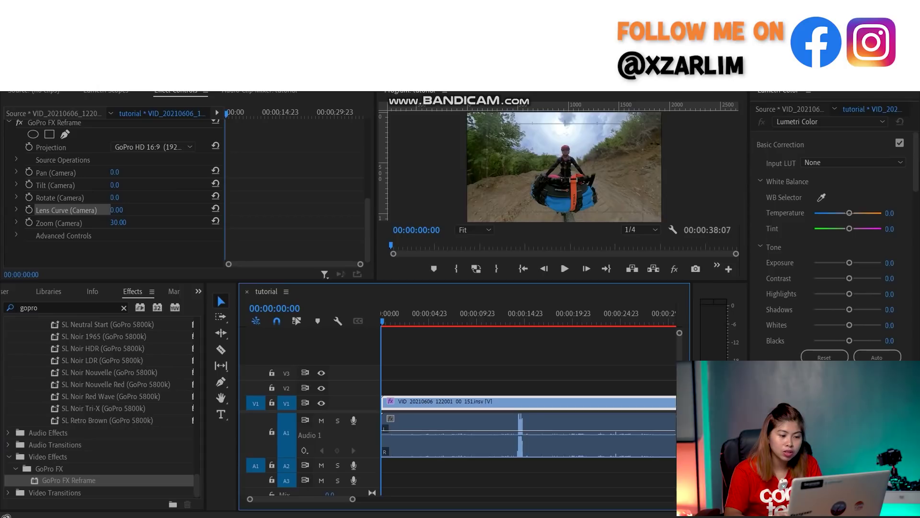
{"action": "key", "text": "space"}
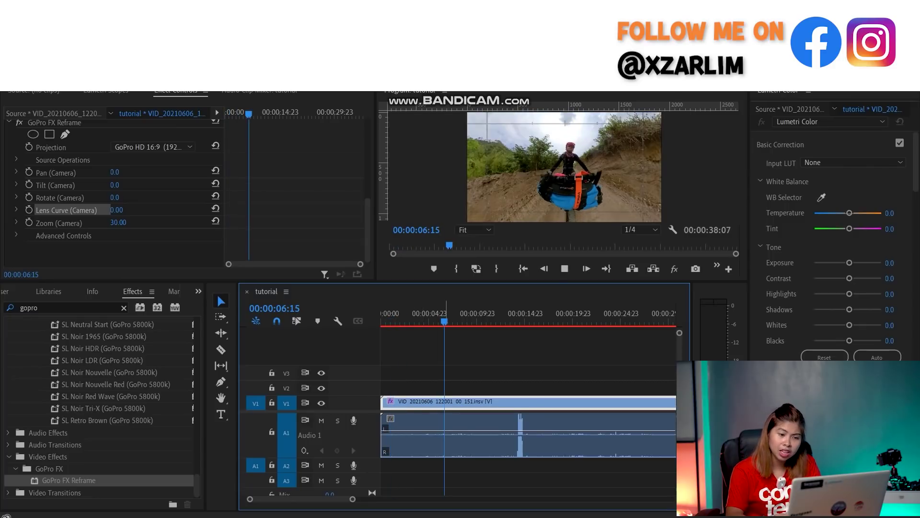
{"action": "key", "text": "minus"}
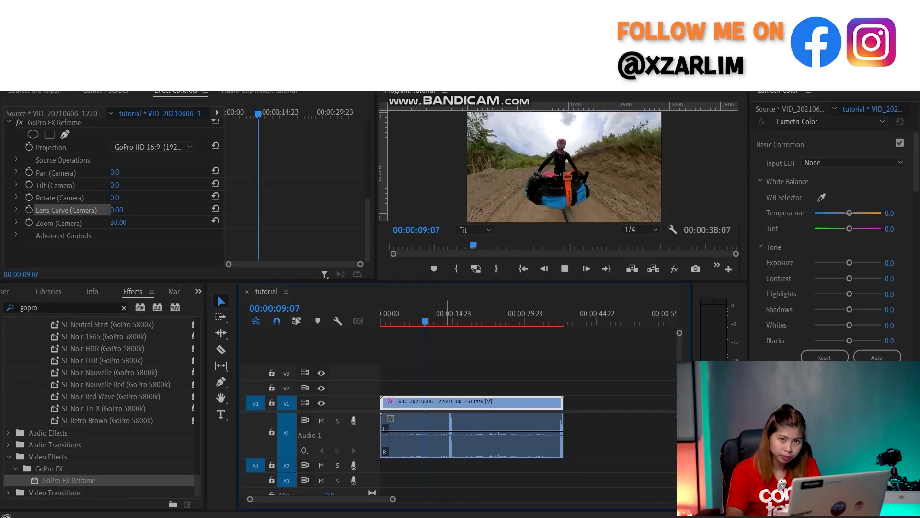
{"action": "key", "text": "space"}
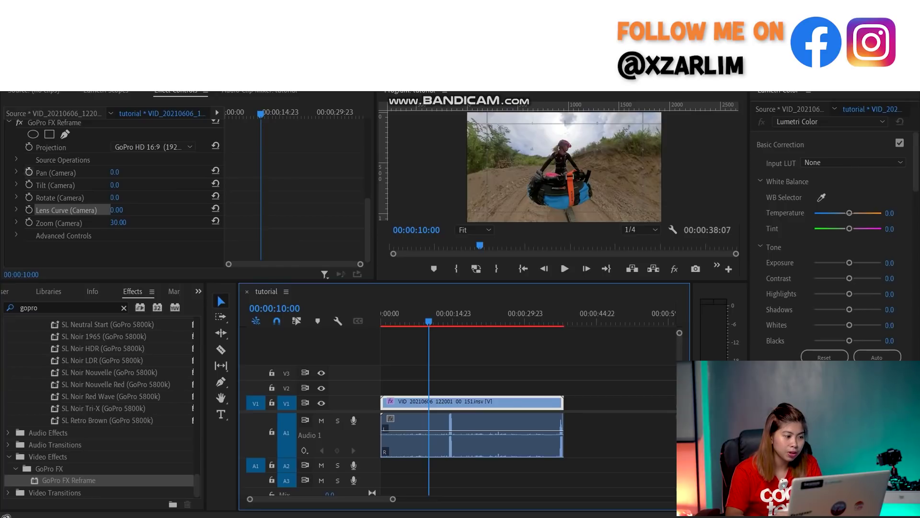
{"action": "left_click", "coordinate": [29, 173]}
{"action": "left_click", "coordinate": [28, 185]}
{"action": "left_click", "coordinate": [29, 197]}
{"action": "left_click", "coordinate": [28, 210]}
{"action": "left_click", "coordinate": [28, 223]}
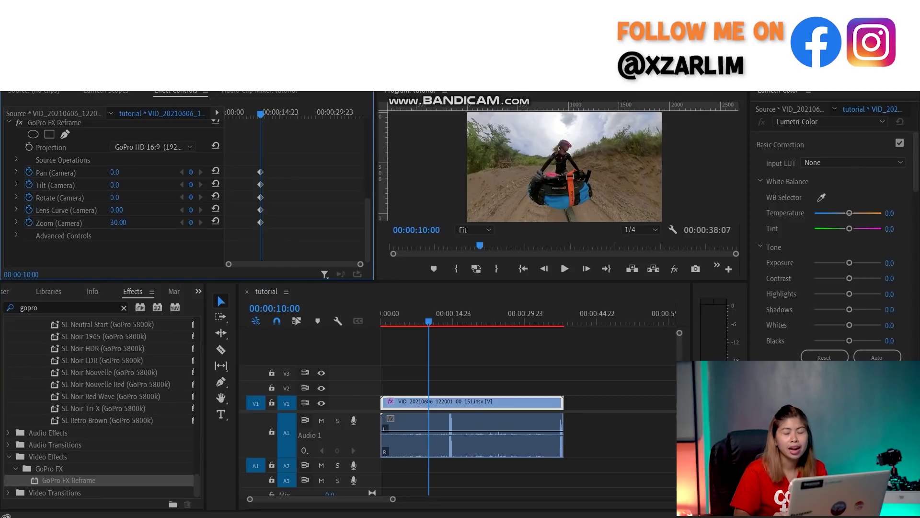
Step: Play the clip from its start to 00:00:11:17 and add a Tilt (Camera) keyframe of -65° there
{"action": "key", "text": "grave"}
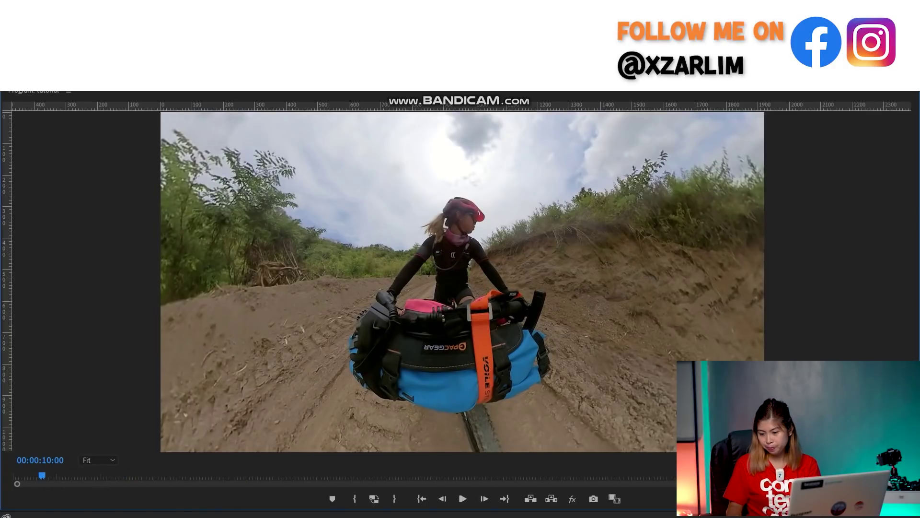
{"action": "key", "text": "grave"}
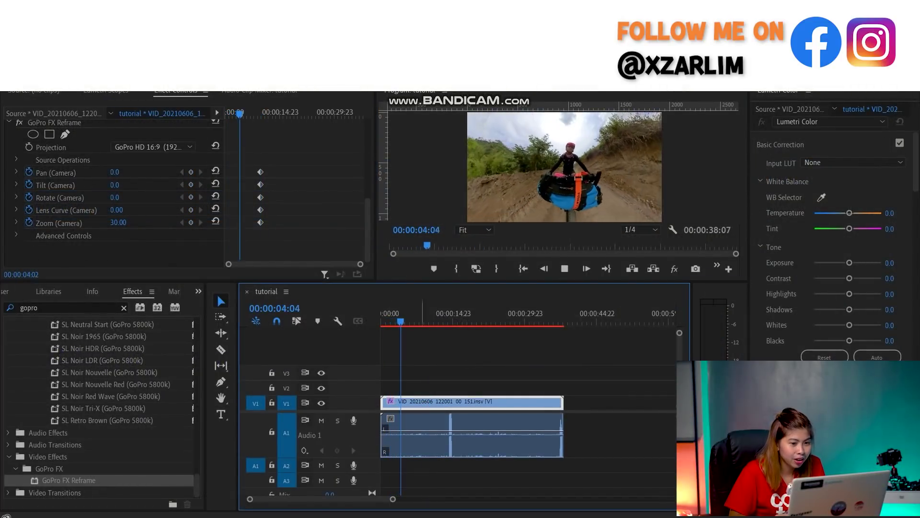
{"action": "left_click_drag", "start_coordinate": [401, 320], "coordinate": [381, 320]}
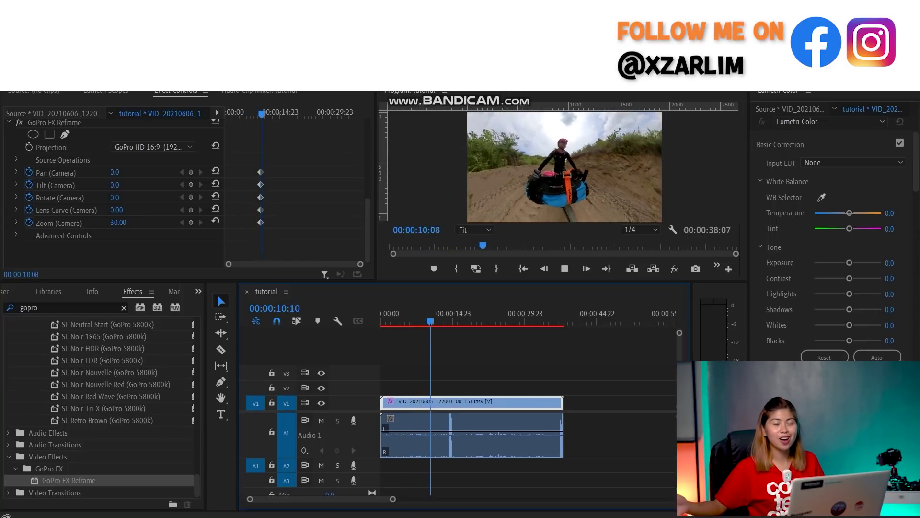
{"action": "key", "text": "space"}
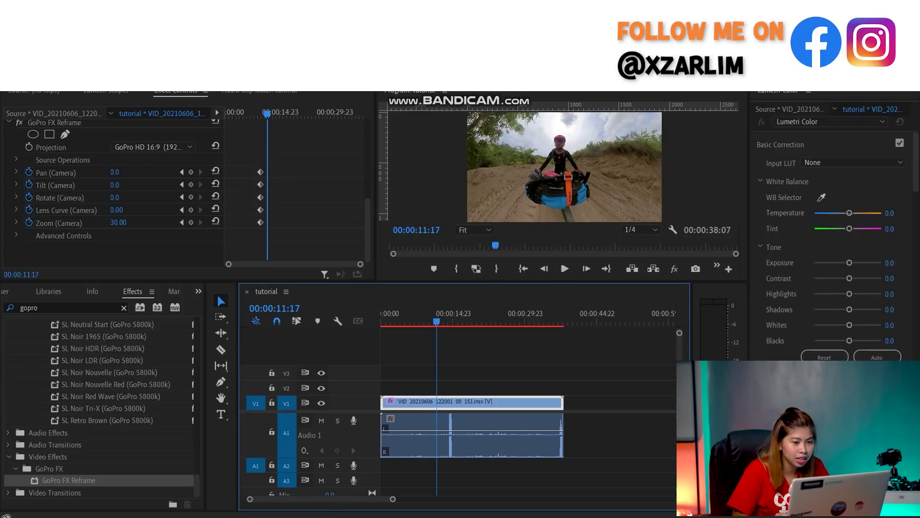
{"action": "mouse_move", "coordinate": [114, 185]}
{"action": "left_mouse_down"}
{"action": "mouse_move", "coordinate": [162, 185]}
{"action": "mouse_move", "coordinate": [88, 185]}
{"action": "mouse_move", "coordinate": [112, 184]}
{"action": "left_mouse_up"}
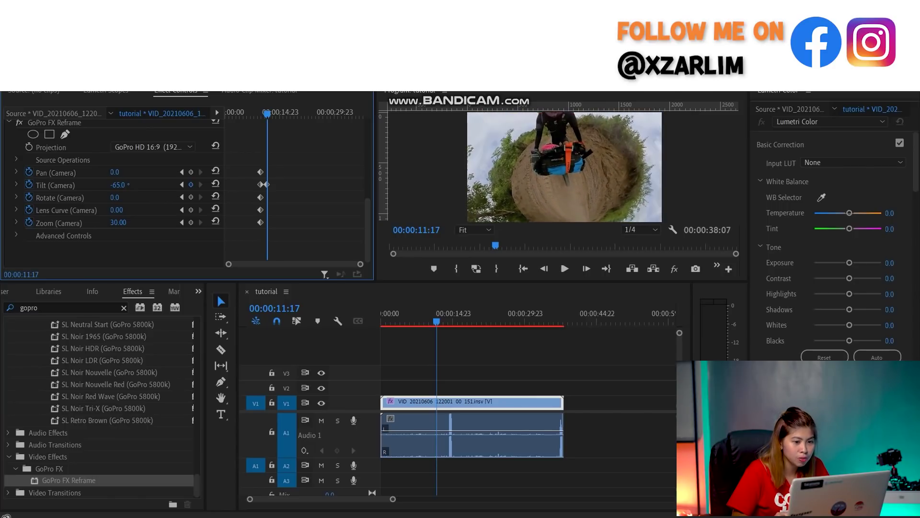
Step: Add camera keyframes at 00:00:11:17 with Zoom at 16, Rotate at -12° and Lens Curve at -19
{"action": "mouse_move", "coordinate": [119, 223]}
{"action": "left_mouse_down"}
{"action": "mouse_move", "coordinate": [103, 222]}
{"action": "mouse_move", "coordinate": [111, 223]}
{"action": "left_mouse_up"}
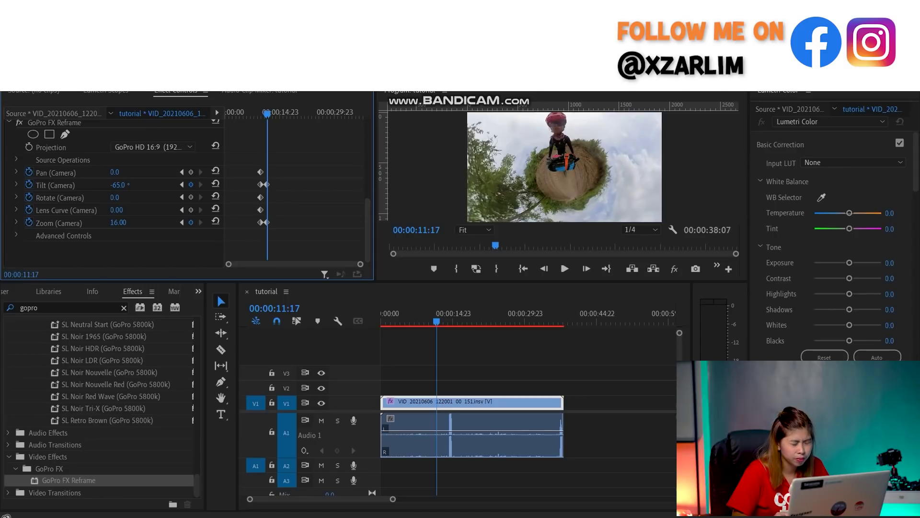
{"action": "mouse_move", "coordinate": [116, 197]}
{"action": "left_mouse_down"}
{"action": "mouse_move", "coordinate": [105, 197]}
{"action": "mouse_move", "coordinate": [113, 210]}
{"action": "mouse_move", "coordinate": [101, 210]}
{"action": "mouse_move", "coordinate": [113, 210]}
{"action": "left_mouse_up"}
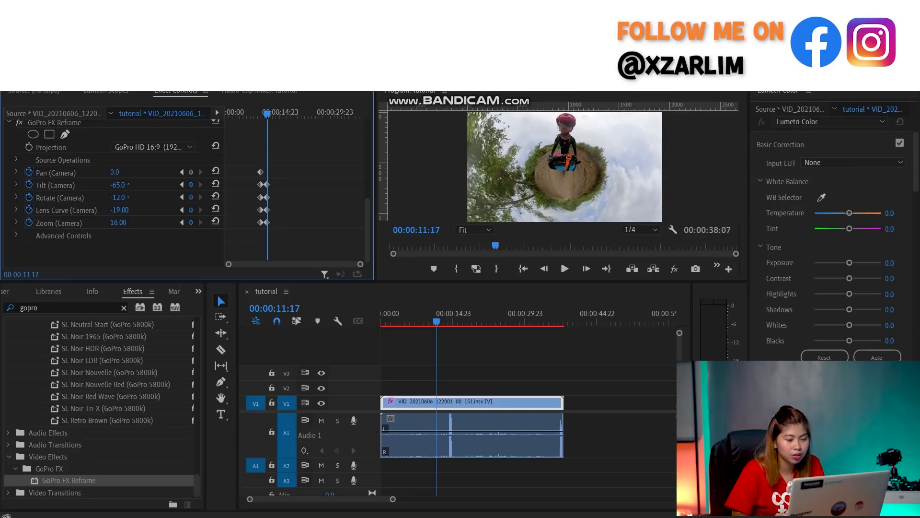
Step: Return to the keyframes at 00:00:10:00 and play the camera transition from there
{"action": "left_click", "coordinate": [182, 210]}
{"action": "scroll", "coordinate": [296, 187], "scroll_direction": "up", "scroll_amount": 3}
{"action": "scroll", "coordinate": [296, 187], "scroll_direction": "down", "scroll_amount": 3}
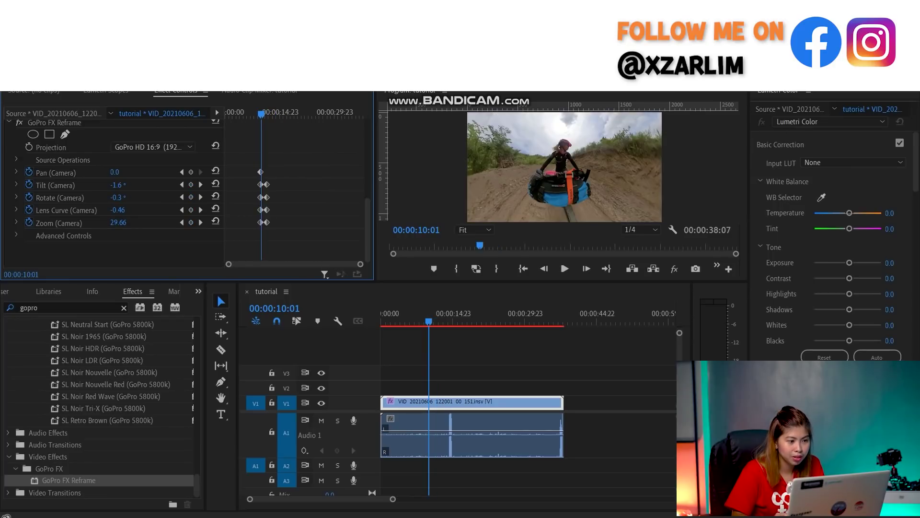
{"action": "key", "text": "space"}
{"action": "scroll", "coordinate": [263, 187], "scroll_direction": "up", "scroll_amount": 2}
{"action": "key", "text": "k"}
Step: Move the first Pan, Tilt, Rotate, Lens Curve and Zoom keyframes to the start of the clip
{"action": "key", "text": "Home"}
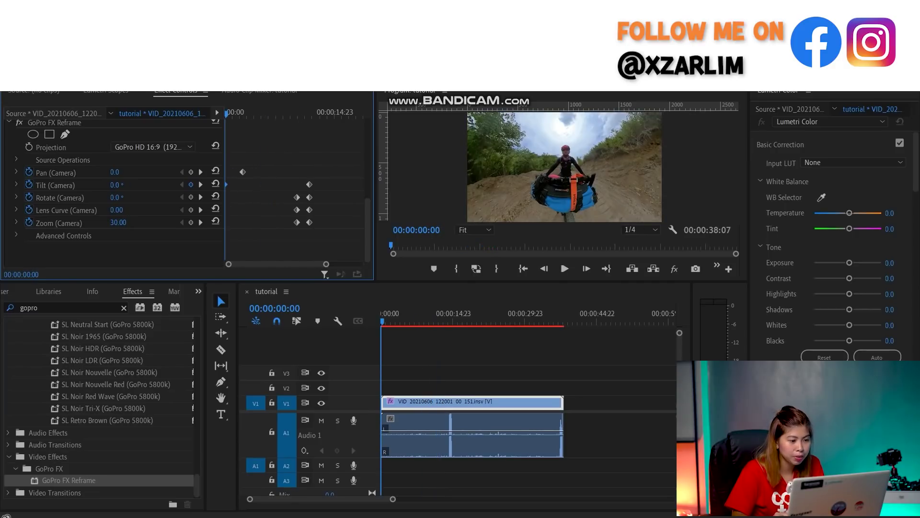
{"action": "left_click_drag", "start_coordinate": [296, 197], "coordinate": [227, 197]}
{"action": "left_click_drag", "start_coordinate": [296, 209], "coordinate": [226, 222]}
{"action": "left_click_drag", "start_coordinate": [243, 172], "coordinate": [238, 172]}
{"action": "left_click_drag", "start_coordinate": [238, 172], "coordinate": [226, 172]}
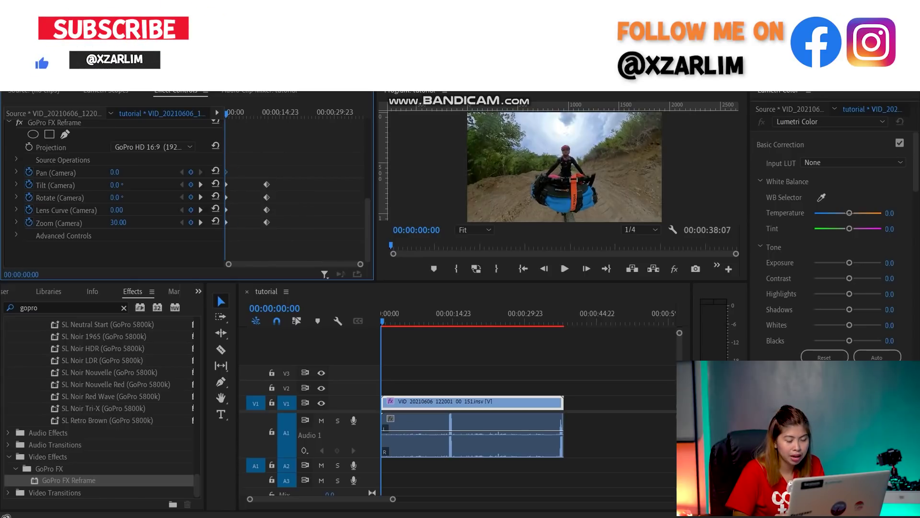
Step: Play the clip from its start in an enlarged preview to check the slow transition, and return to the normal workspace
{"action": "key", "text": "grave"}
{"action": "key", "text": "space"}
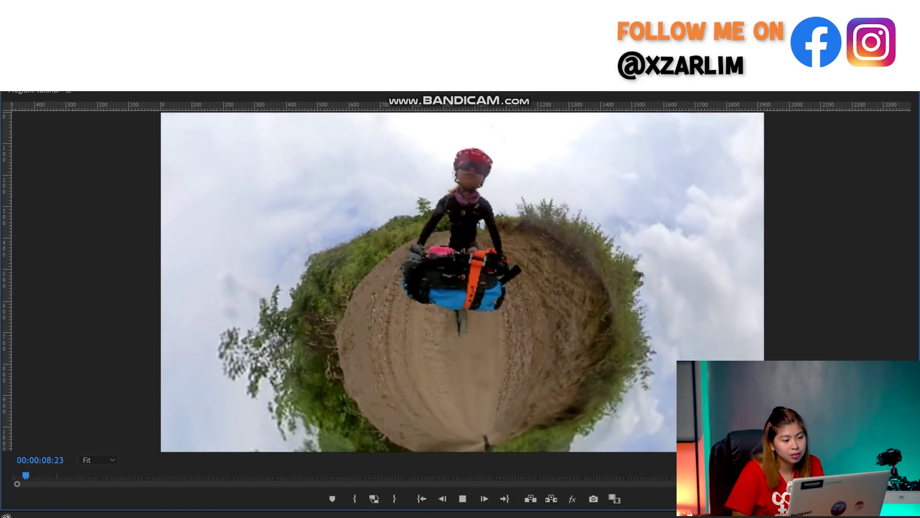
{"action": "key", "text": "grave"}
{"action": "key", "text": "space"}
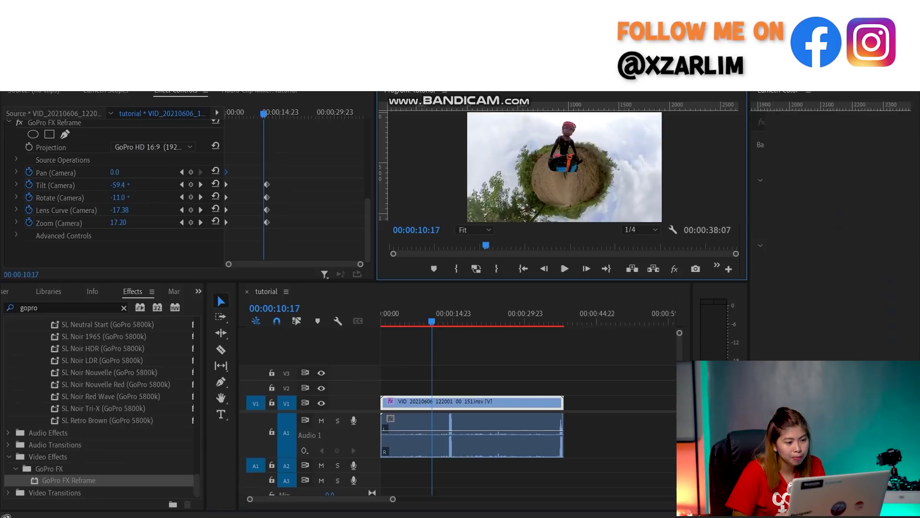
Step: Undo the move of the first camera keyframes to the clip start
{"action": "key", "text": "ctrl+z"}
{"action": "key", "text": "ctrl+z"}
Step: Play the quick camera transition from 00:00:08:09 in an enlarged preview, and stop playback back in the normal workspace
{"action": "left_click_drag", "start_coordinate": [360, 264], "coordinate": [315, 264]}
{"action": "key", "text": "Left"}
{"action": "key", "text": "equal"}
{"action": "key", "text": "minus"}
{"action": "key", "text": "minus"}
{"action": "left_click_drag", "start_coordinate": [290, 114], "coordinate": [274, 114]}
{"action": "key", "text": "grave"}
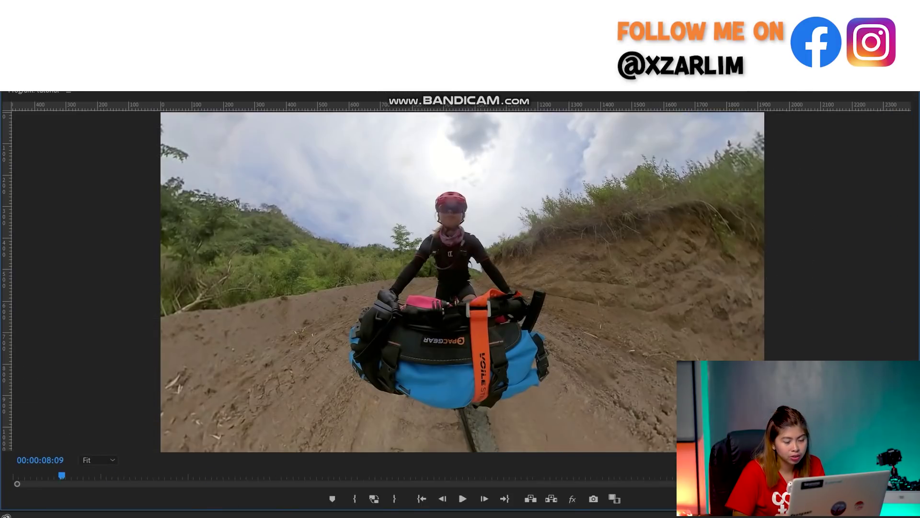
{"action": "key", "text": "space"}
{"action": "key", "text": "grave"}
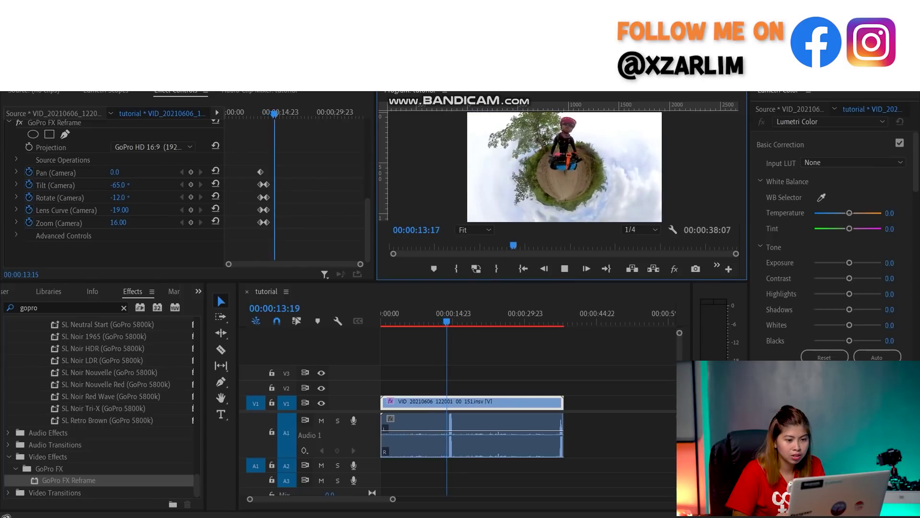
{"action": "key", "text": "space"}
Step: Move the ending Tilt and Rotate keyframes further along the clip, just past the 00:00:14:23 mark, to slow the transition
{"action": "left_click_drag", "start_coordinate": [361, 263], "coordinate": [337, 264]}
{"action": "left_click_drag", "start_coordinate": [281, 114], "coordinate": [261, 114]}
{"action": "key", "text": "minus"}
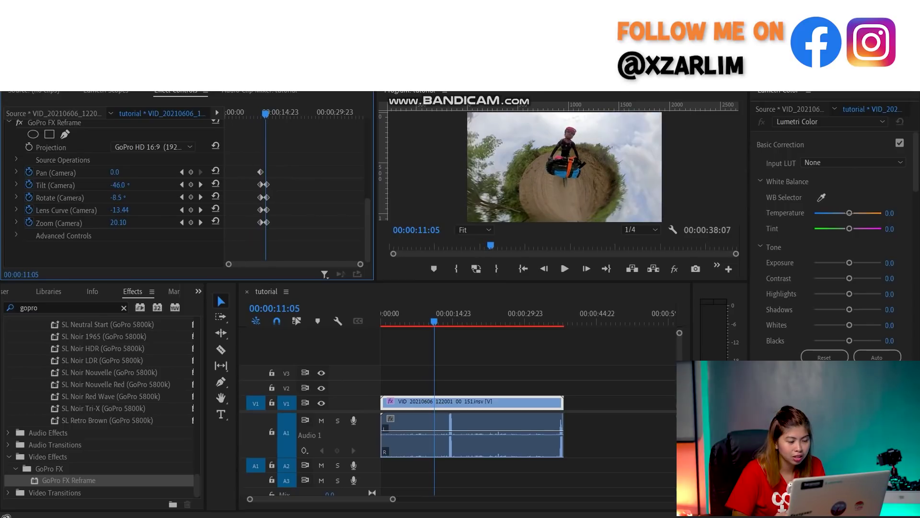
{"action": "mouse_move", "coordinate": [267, 197]}
{"action": "left_mouse_down"}
{"action": "mouse_move", "coordinate": [284, 197]}
{"action": "mouse_move", "coordinate": [280, 209]}
{"action": "left_mouse_up"}
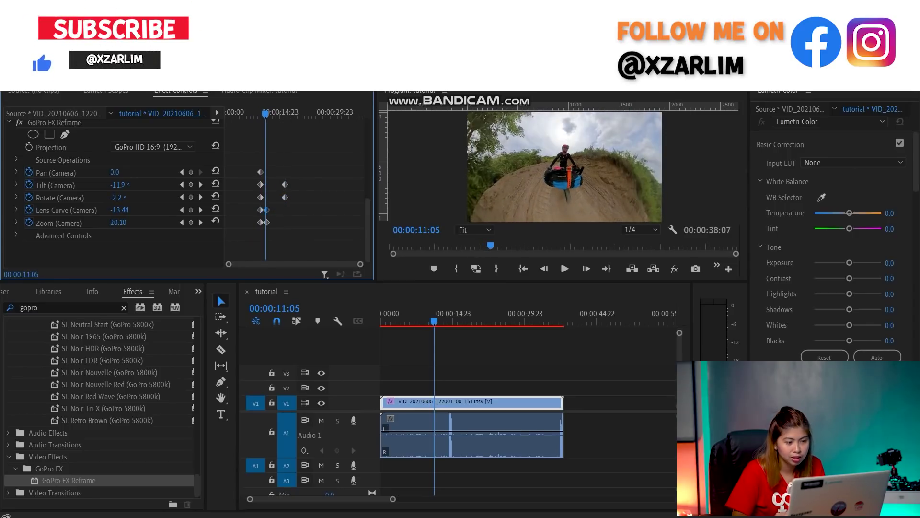